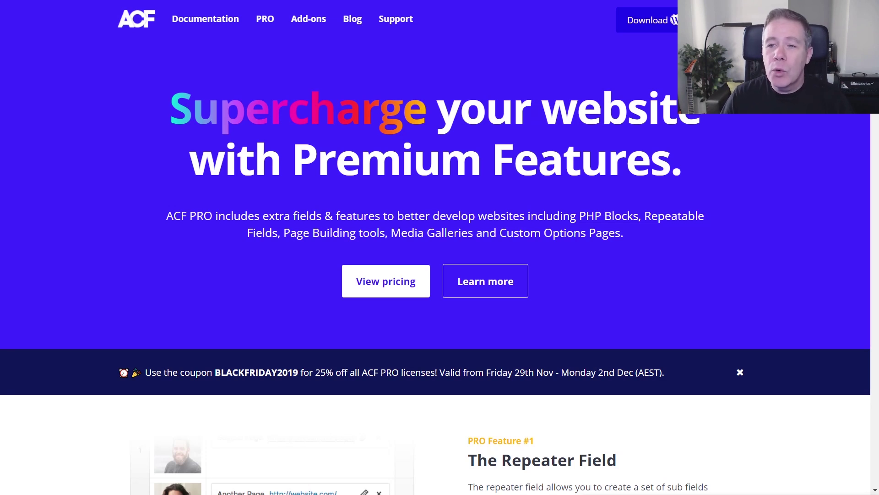
- Review the ACF PRO Personal and Developer pricing plans and their features
click(386, 280)
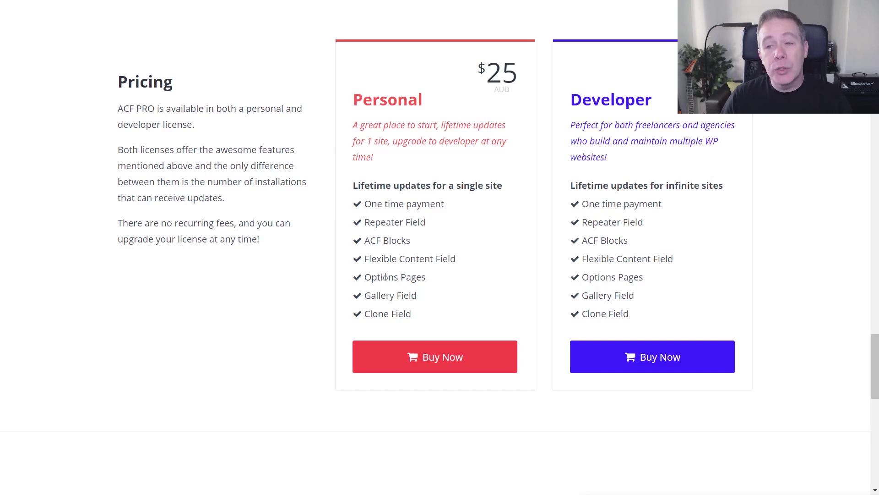
drag(875, 349, 865, 228)
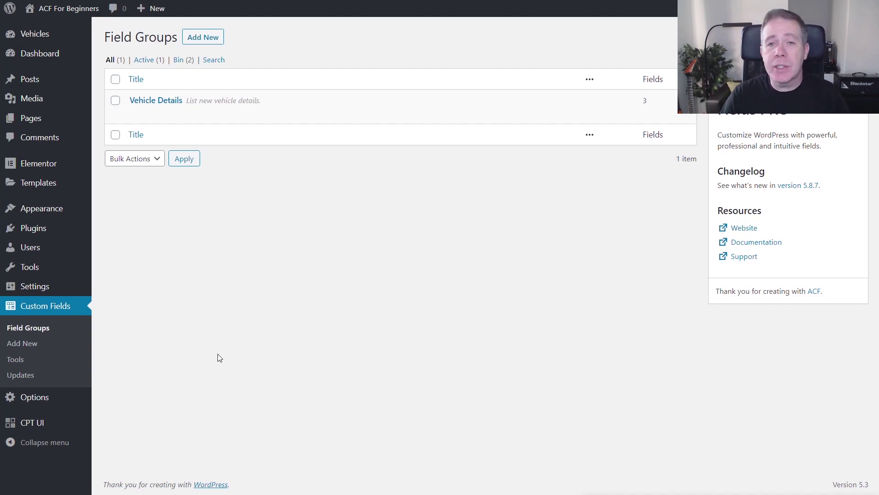
- Inspect the Vehicle Details group's three fields, then start a new empty field group
click(157, 101)
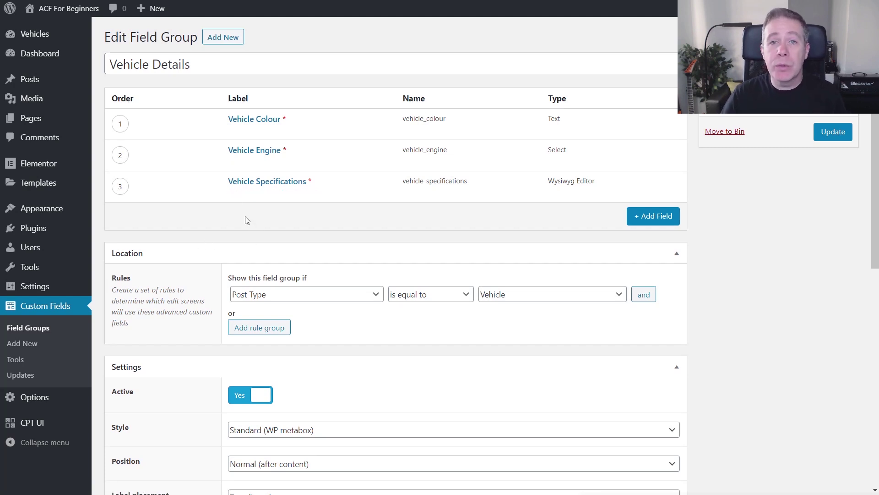
click(231, 38)
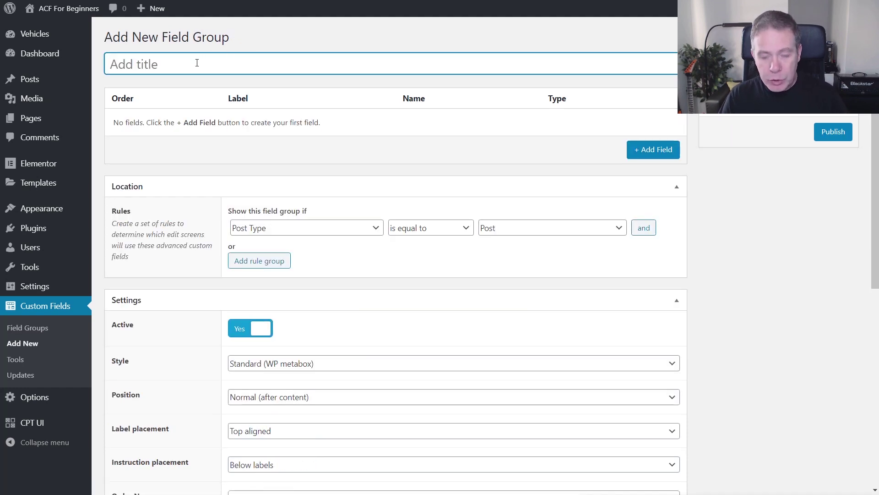
- Title the new group Reusable Details and add a field labelled Vehicle Price
text(Reusable Details)
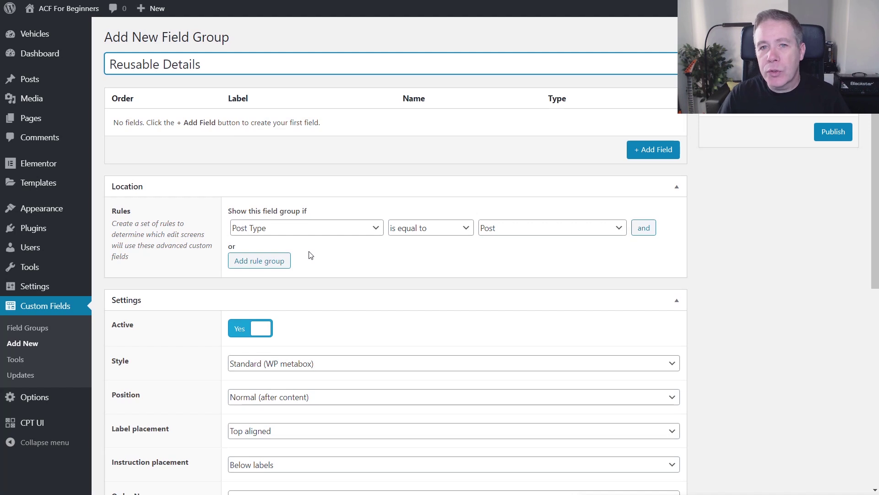
click(659, 152)
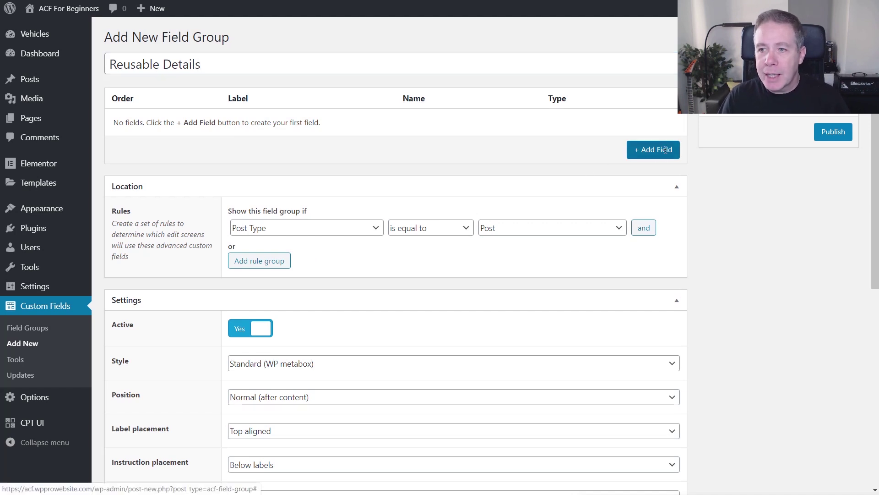
text(Vehoc)
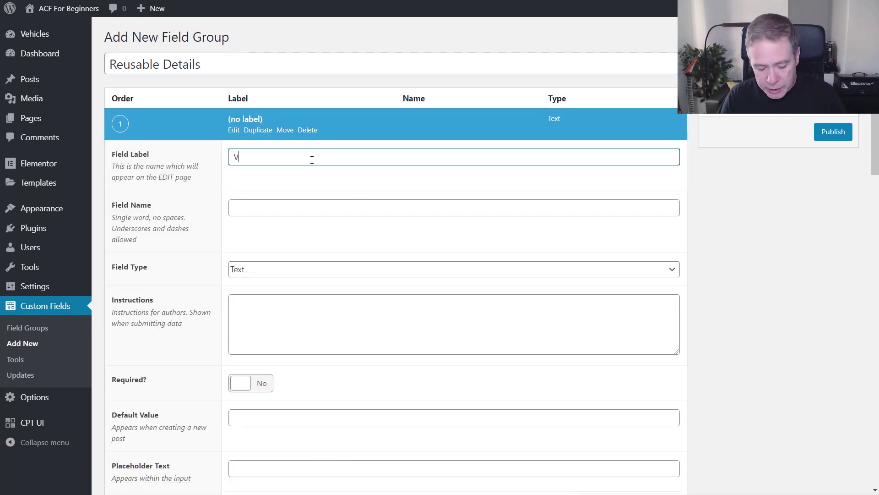
key(BackSpace)
key(BackSpace)
text(icle Price)
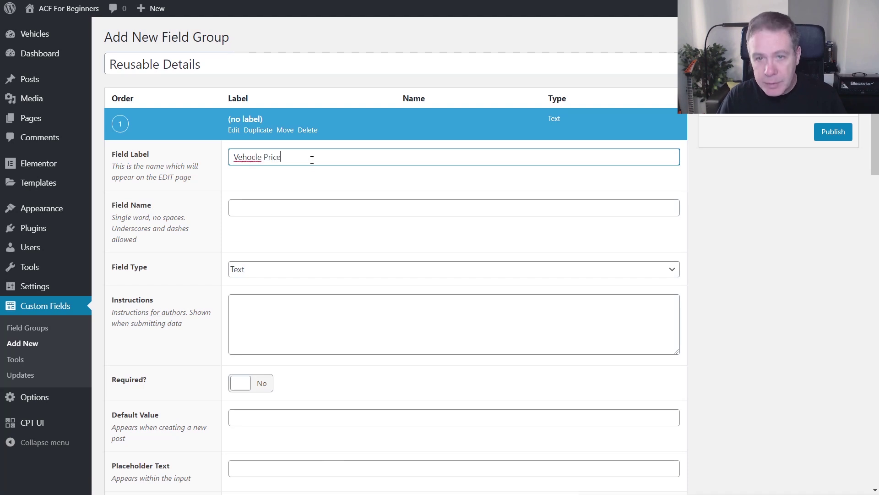
click(260, 208)
- Make Vehicle Price a Number field, collapse it, and add a second field
click(287, 273)
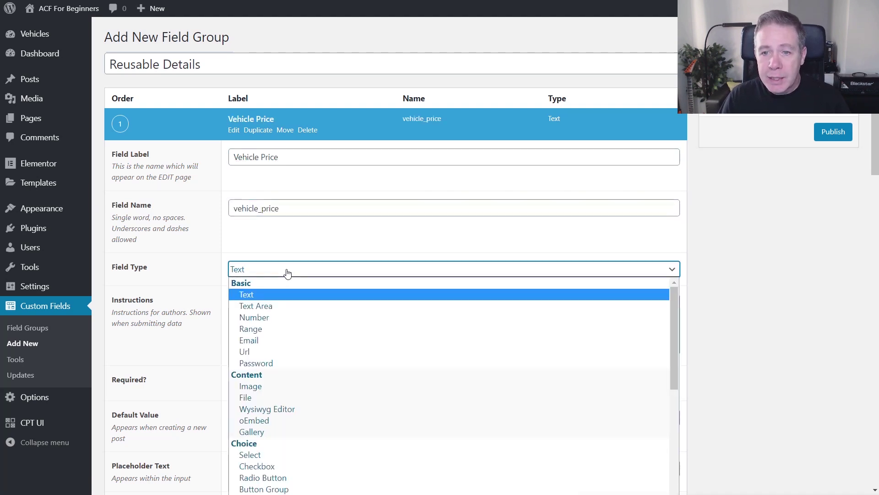
scroll(341, 386, down, 1)
scroll(341, 386, up, 1)
click(266, 317)
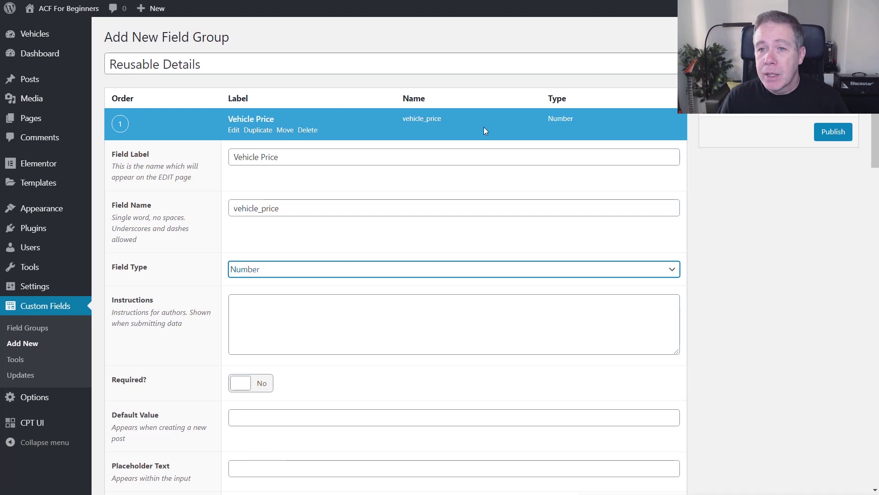
click(614, 132)
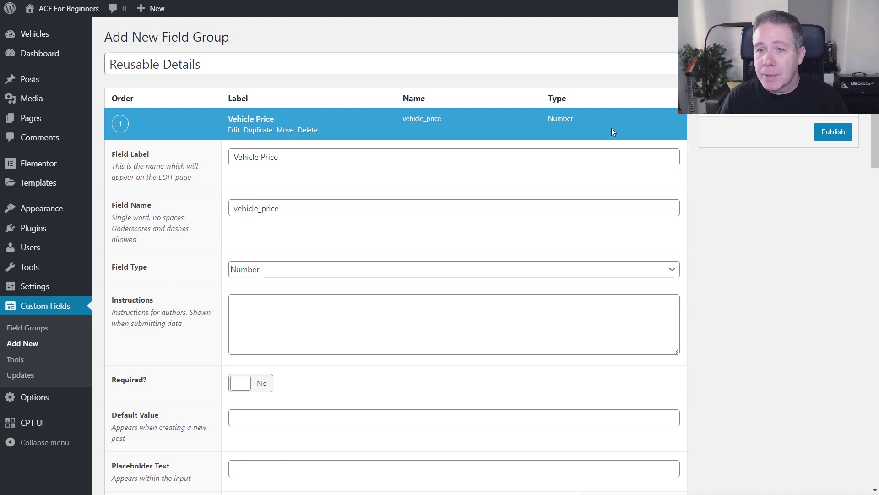
click(257, 120)
click(653, 155)
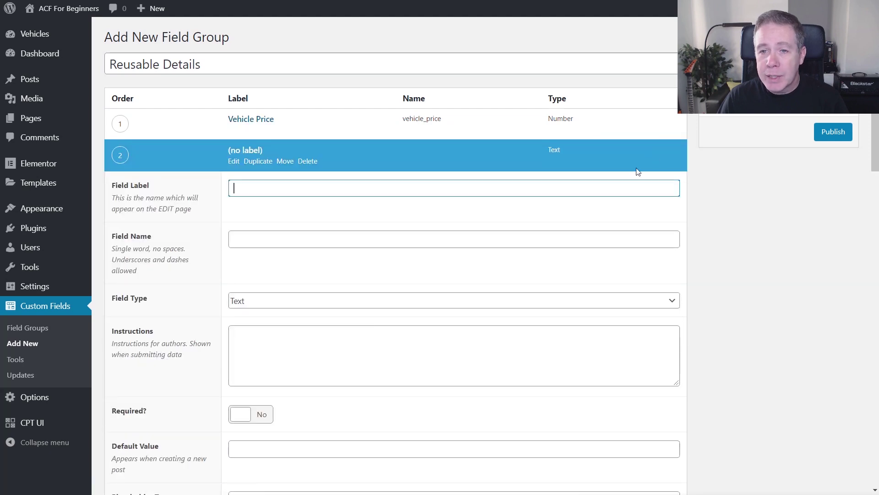
- Add a Vehicle Warranty Number field, collapse it, and begin a third field
text(Vehicle Warranty)
click(248, 239)
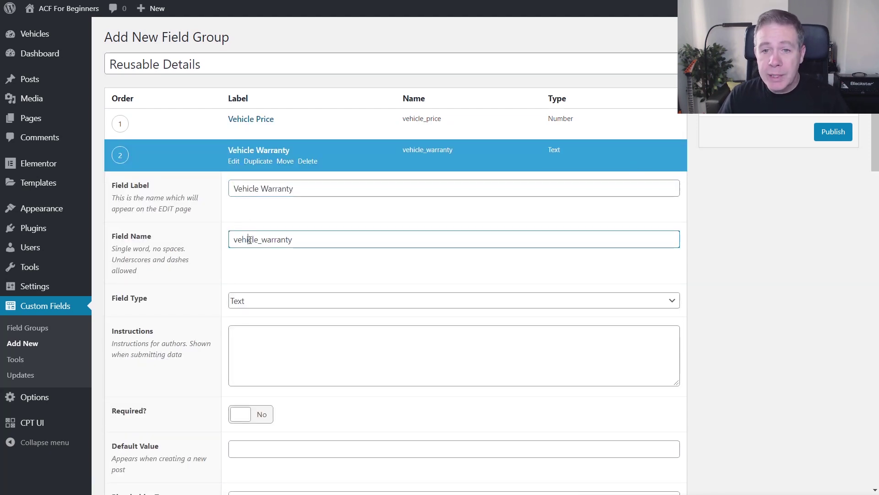
click(256, 302)
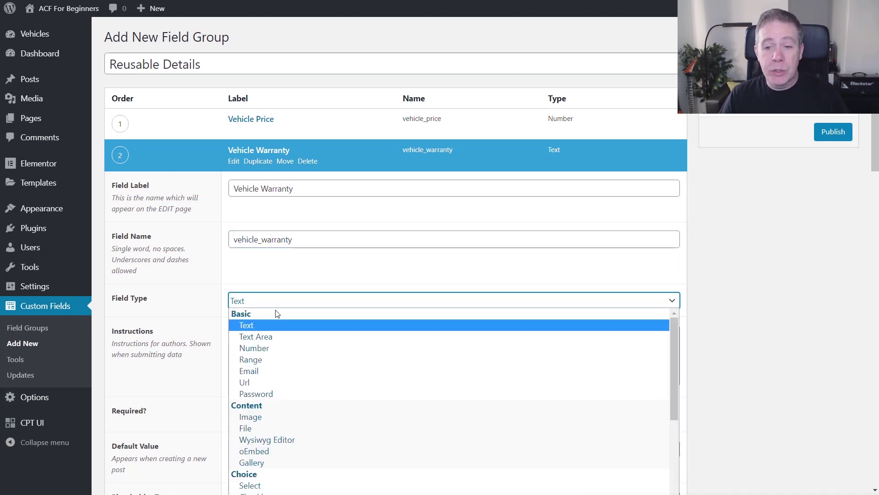
click(273, 348)
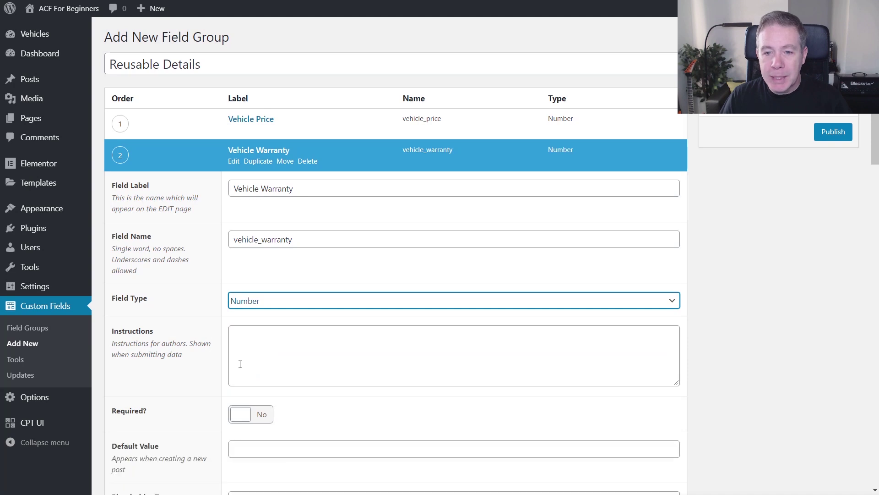
click(254, 153)
click(654, 183)
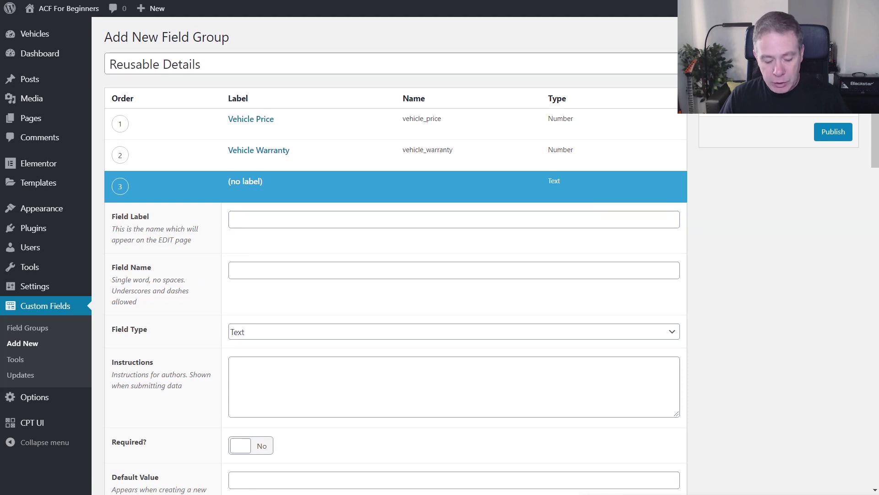
click(235, 219)
- Label the third field Vehicle Location, set the rule to Post Type equals Vehicle, and update
text(Vehicle Location)
click(252, 270)
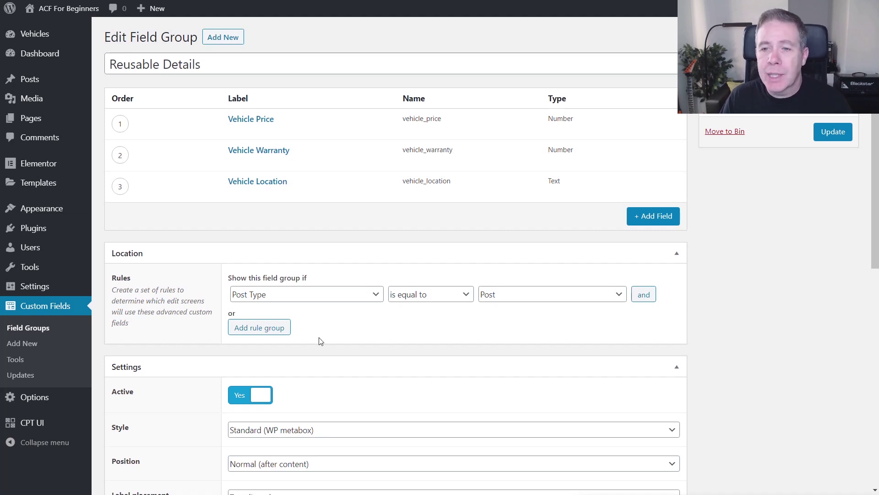
click(522, 298)
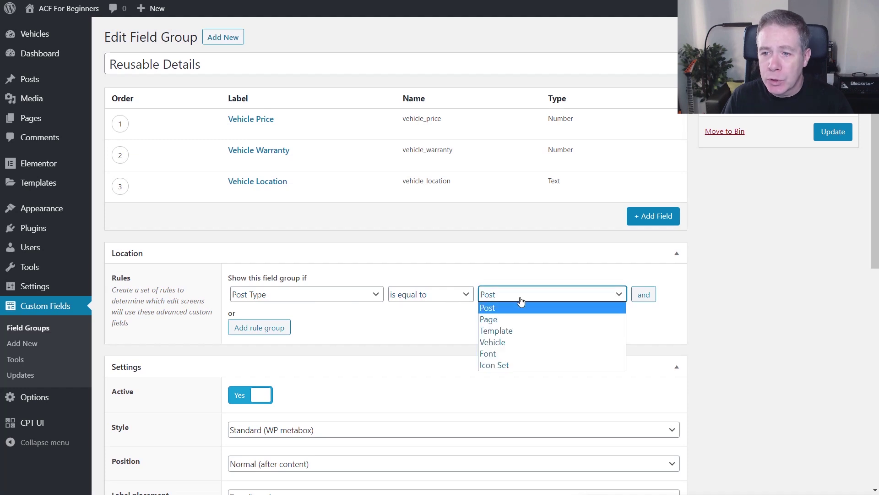
click(508, 342)
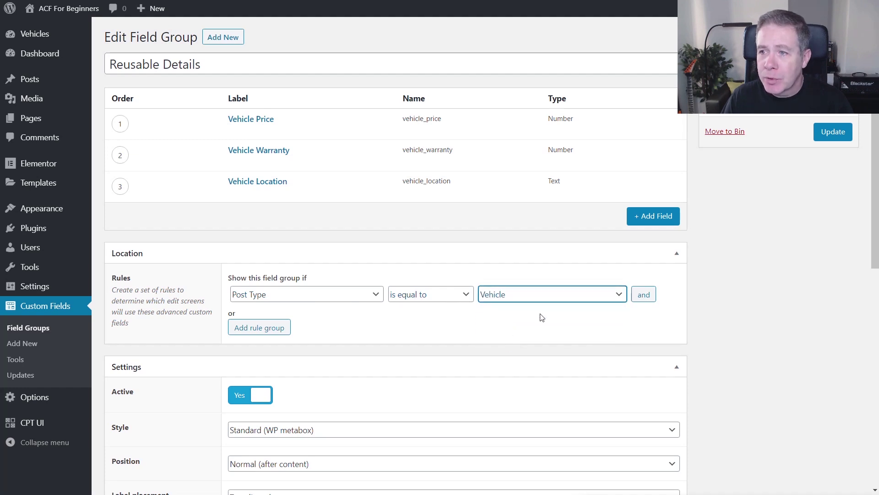
click(843, 137)
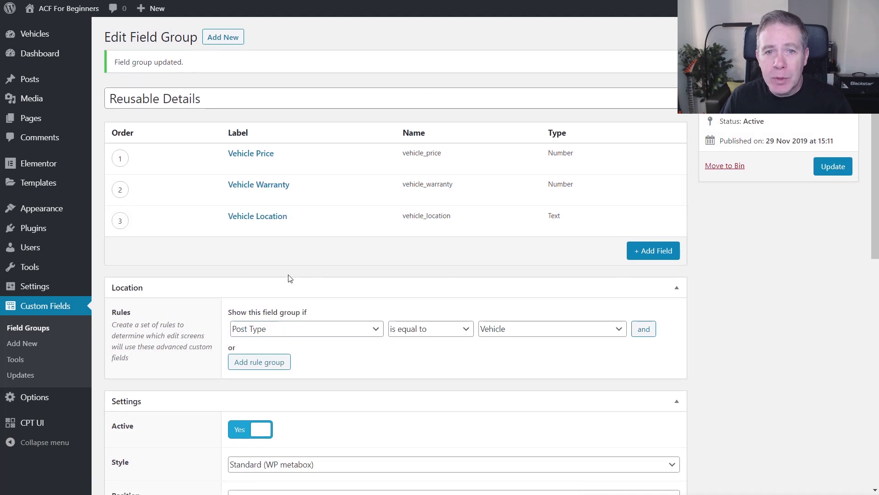
mouse_move(44, 38)
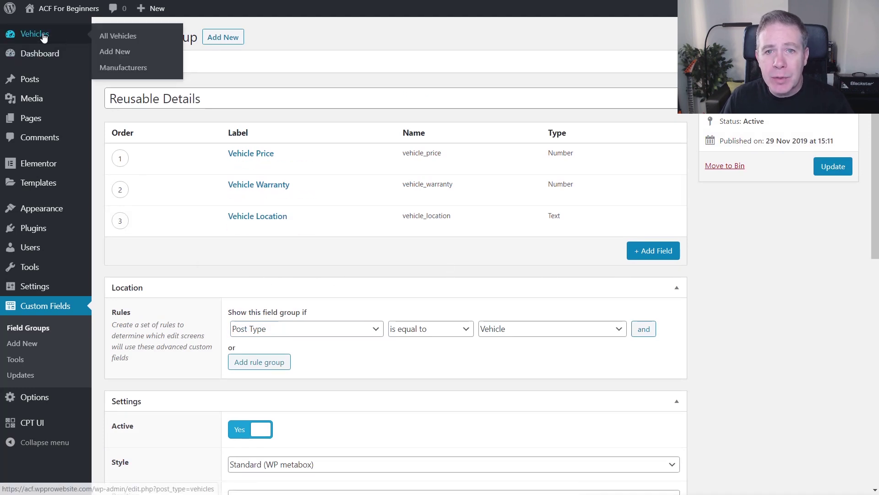
- Open the TT Roadster vehicle and check its empty Reusable Details fields
click(130, 42)
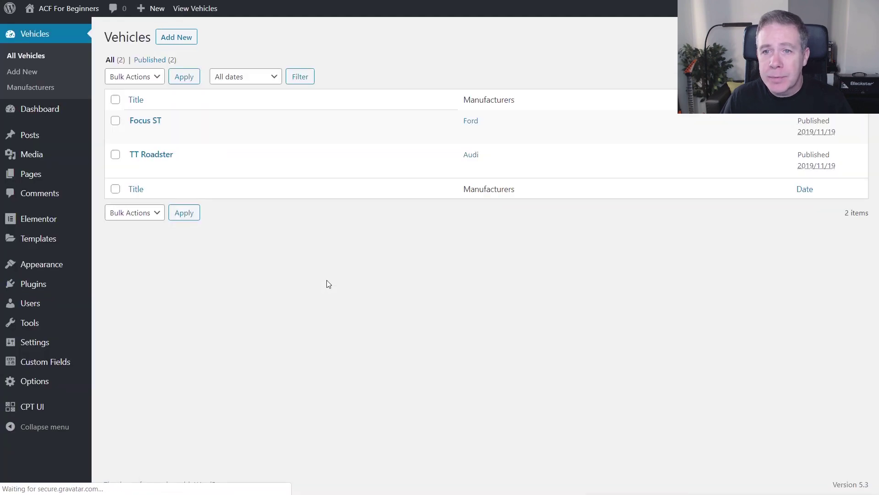
click(149, 157)
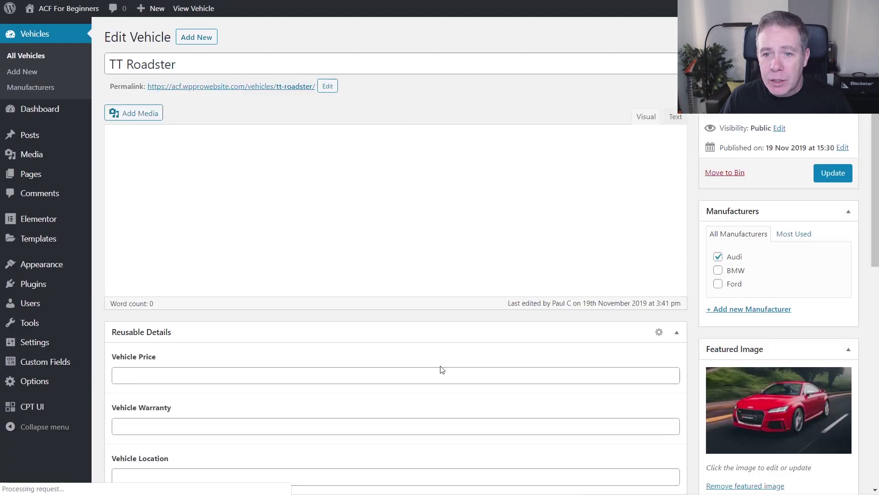
scroll(441, 369, down, 7)
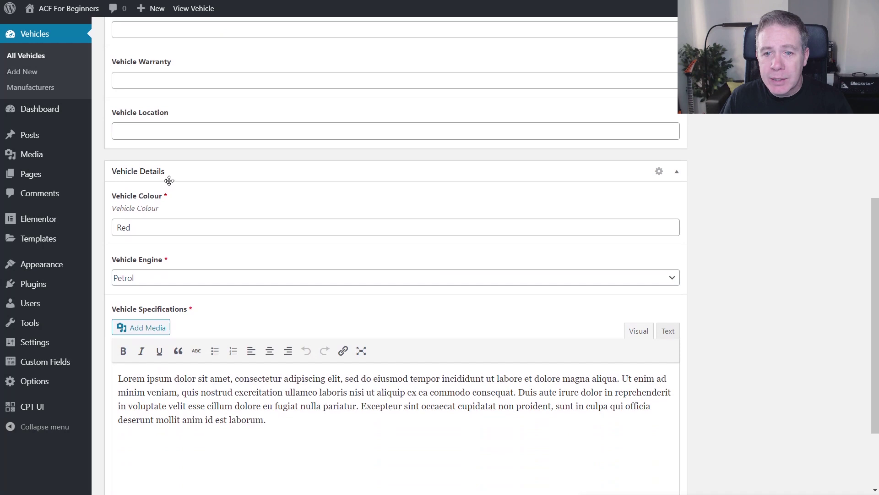
scroll(247, 206, up, 3)
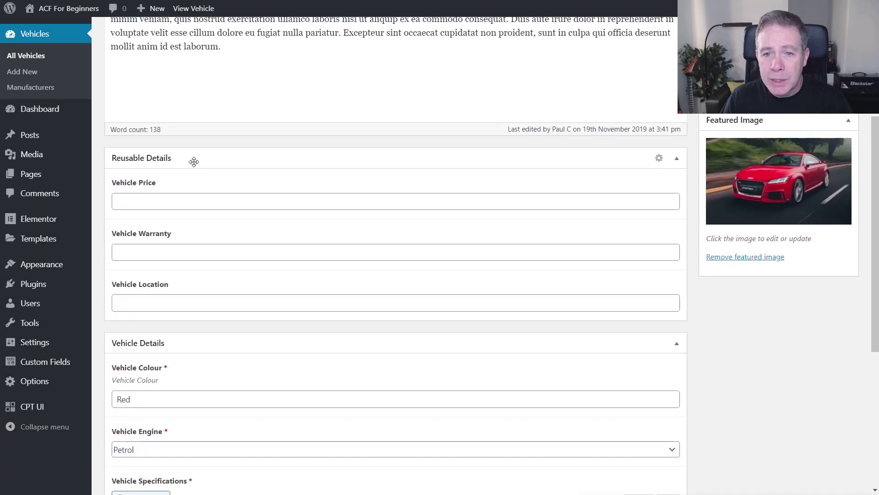
scroll(324, 258, up, 1)
scroll(324, 258, up, 2)
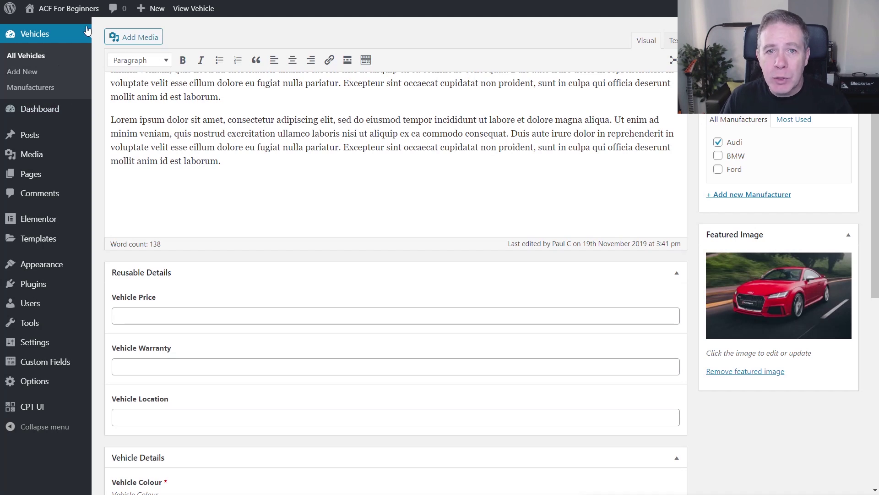
- Go to the empty All Posts list and start a new blank post
mouse_move(41, 134)
click(128, 138)
click(172, 39)
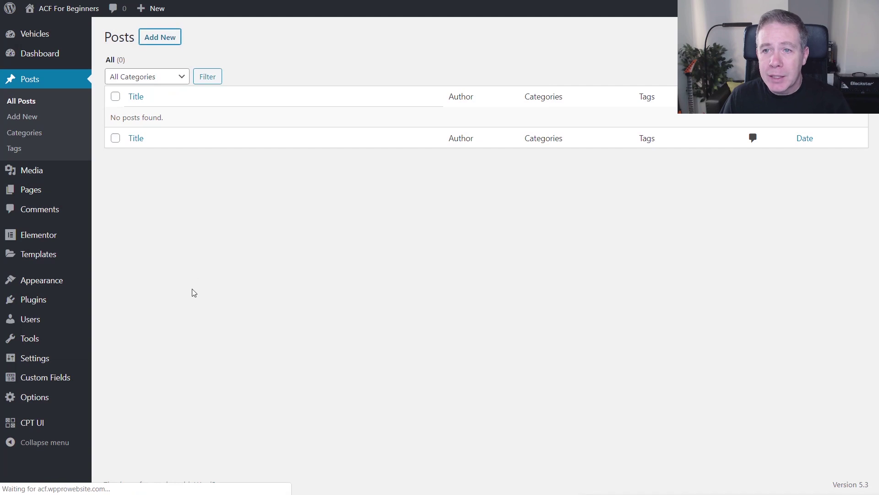
- Publish Reusable Details and return to the Field Groups list showing it with 3 fields
scroll(394, 309, down, 1)
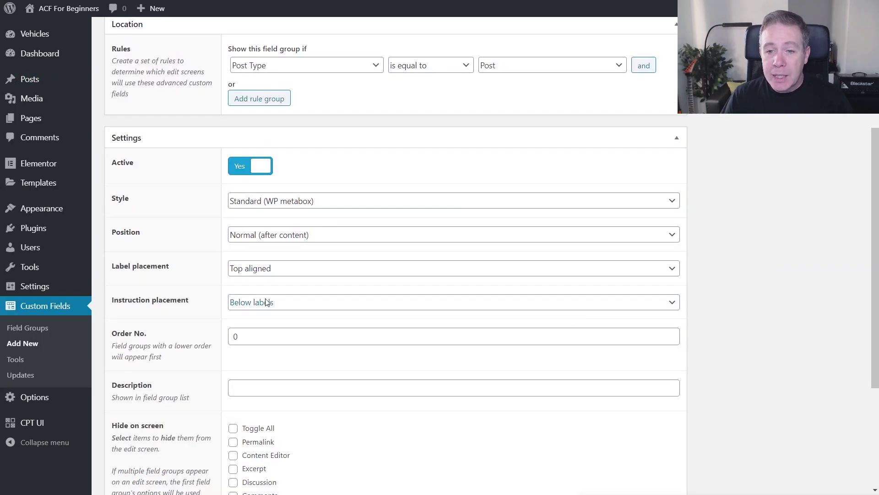
scroll(308, 318, down, 4)
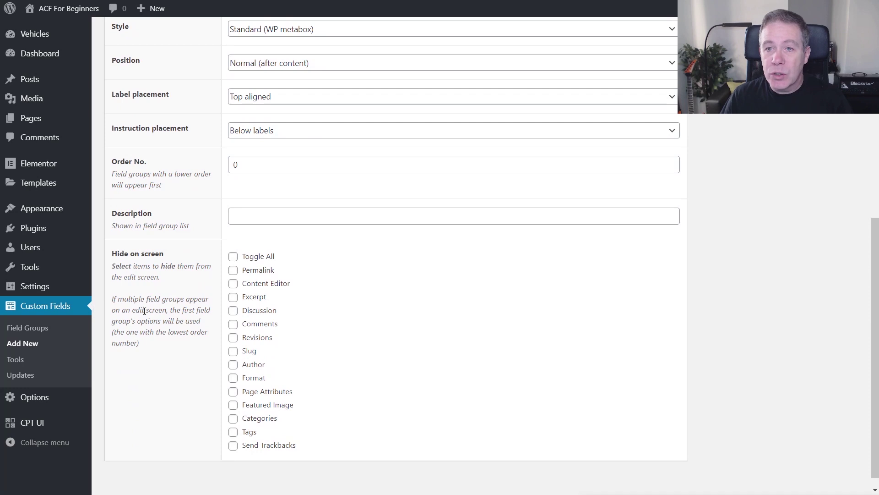
scroll(530, 324, up, 9)
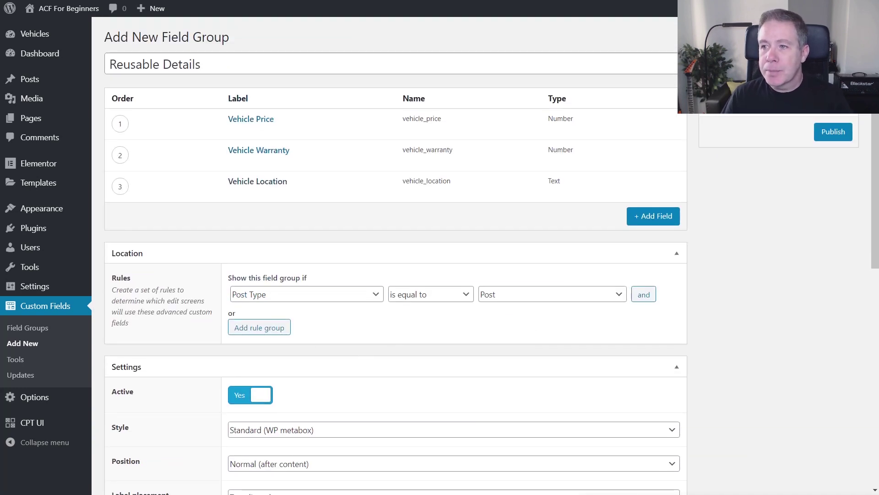
click(831, 132)
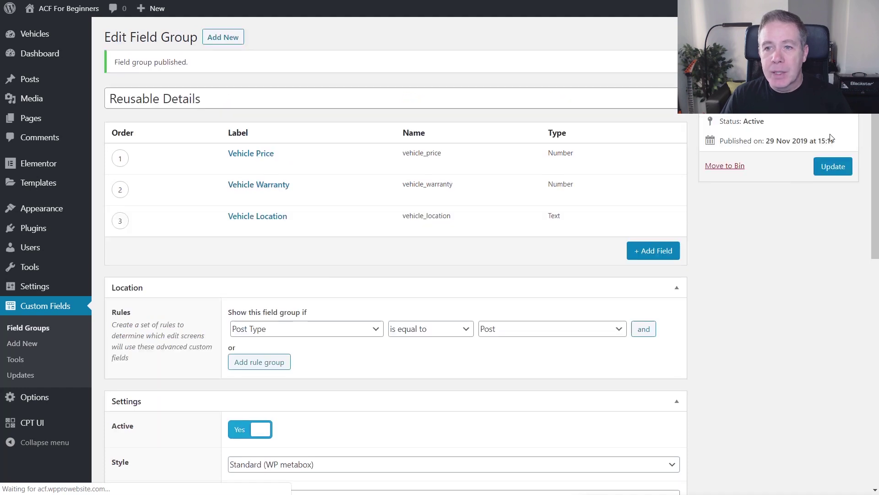
click(34, 332)
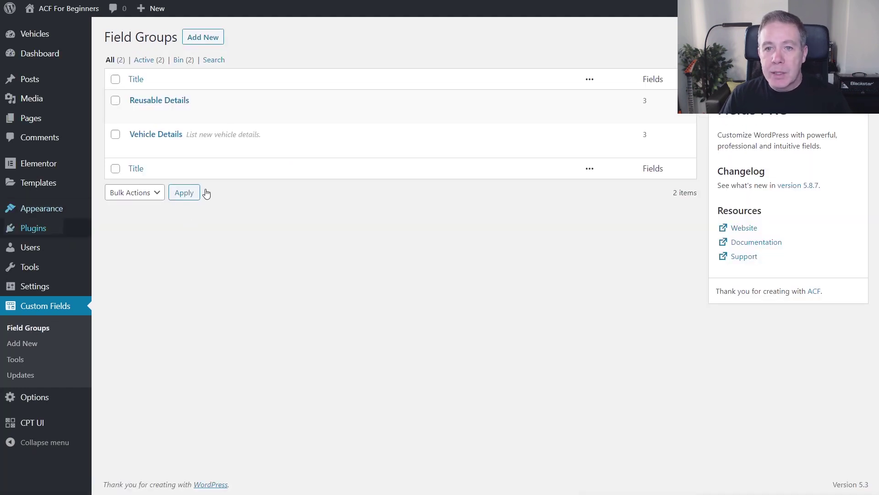
mouse_move(228, 142)
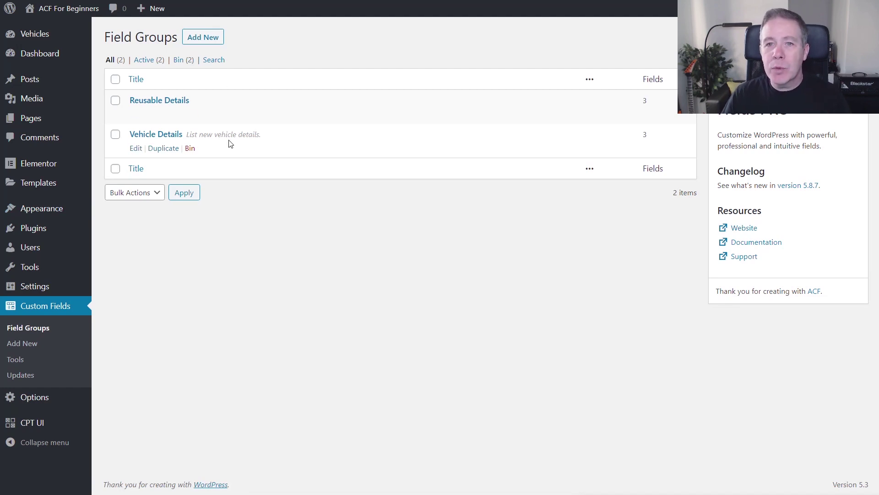
- Create a Clone Test field group whose first field is Clone Details (clone_details)
click(207, 40)
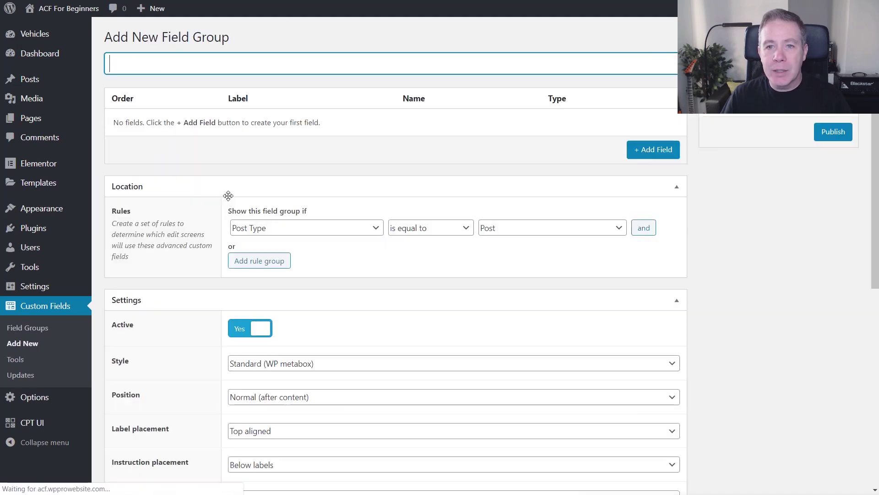
text(Cl)
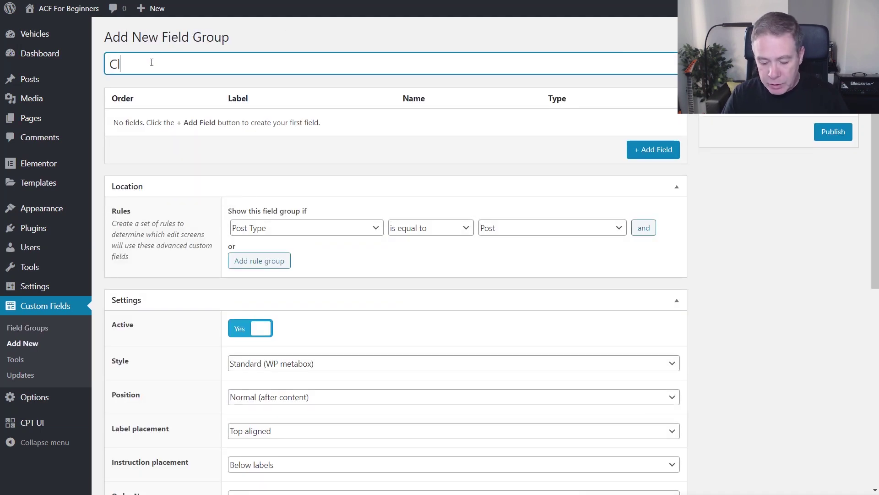
text(one Test)
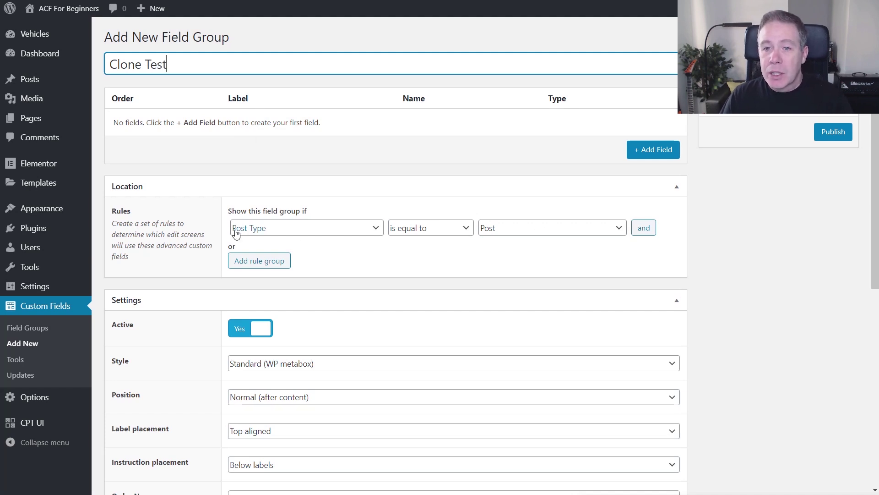
click(652, 149)
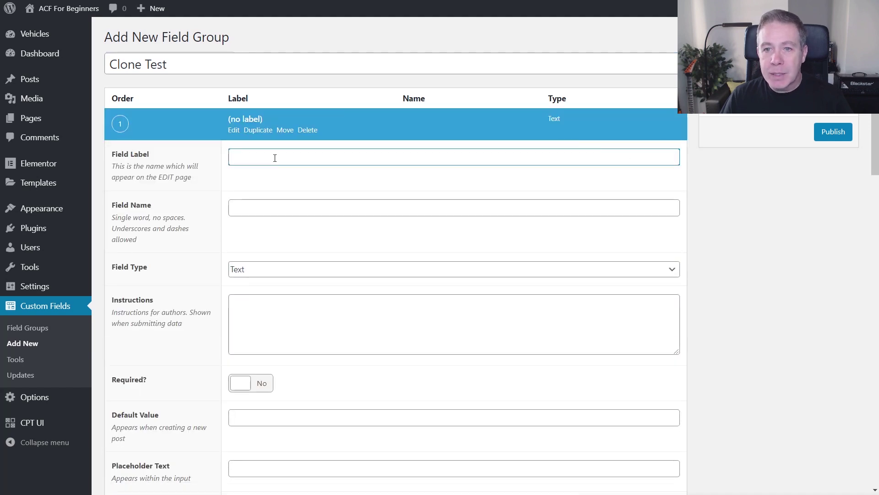
text(Clone Details)
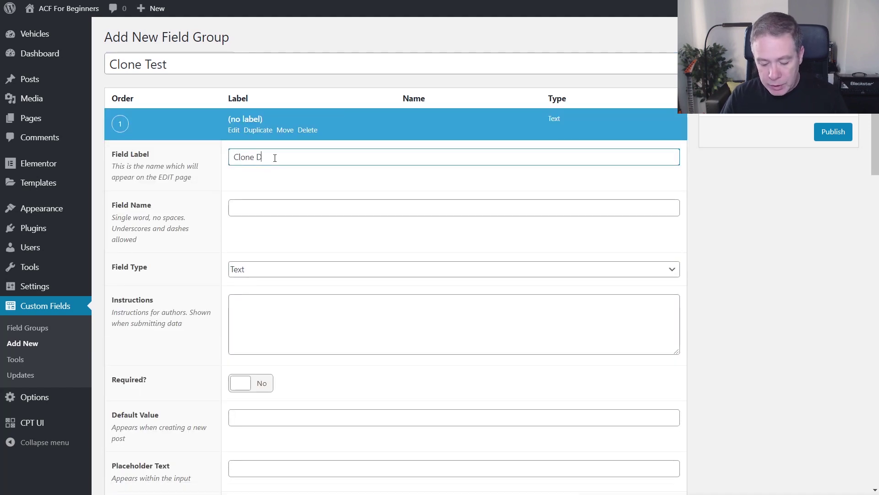
click(267, 209)
click(288, 271)
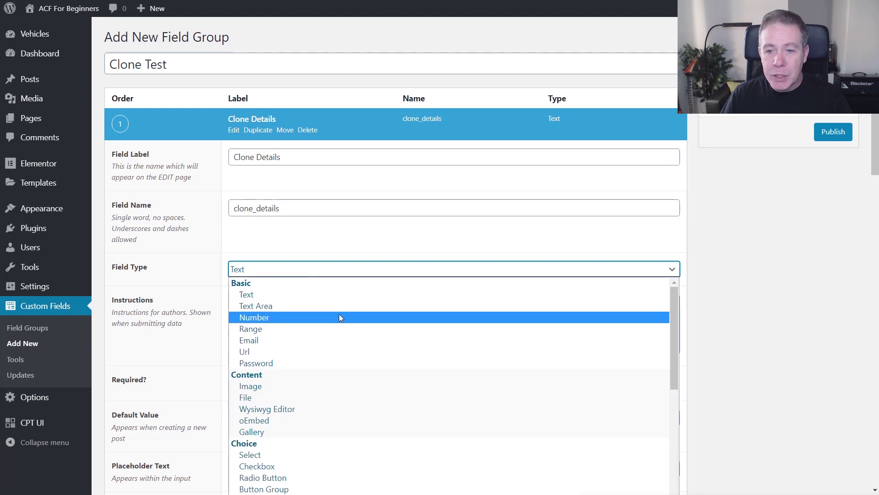
- Set Clone Details to the Clone type, cloning all fields from the Reusable Details group
scroll(339, 316, down, 5)
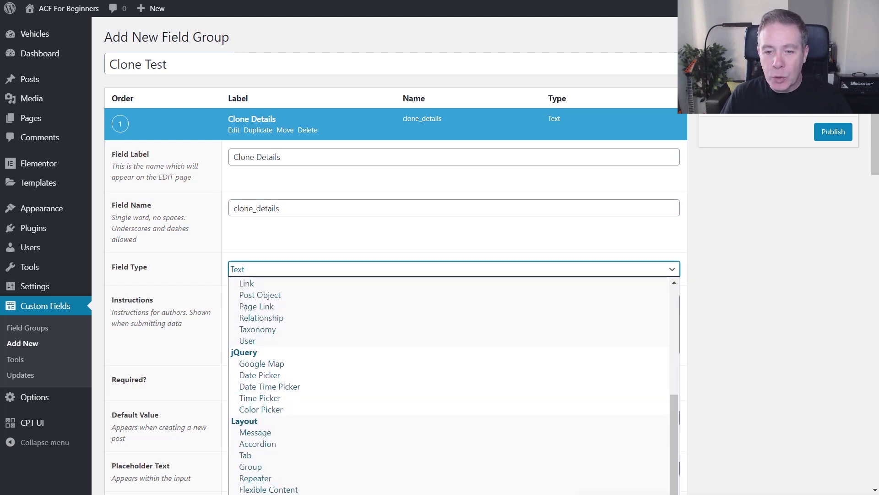
click(251, 493)
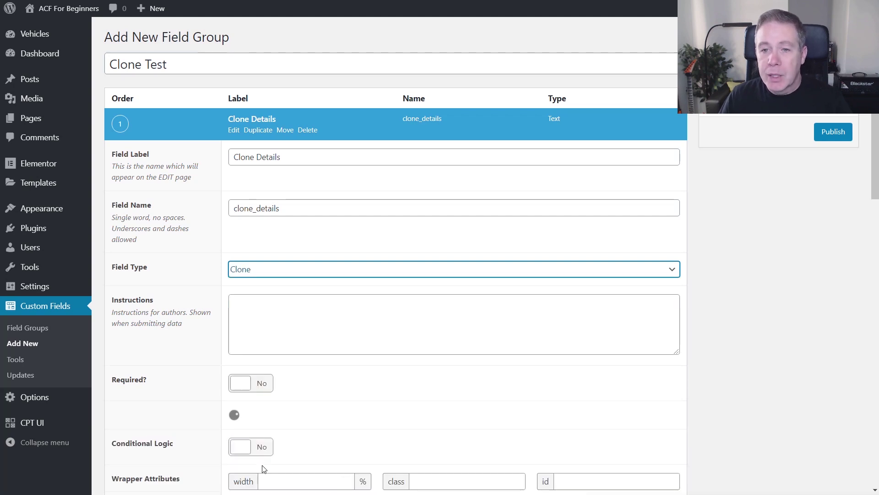
scroll(741, 325, down, 2)
scroll(741, 325, down, 2)
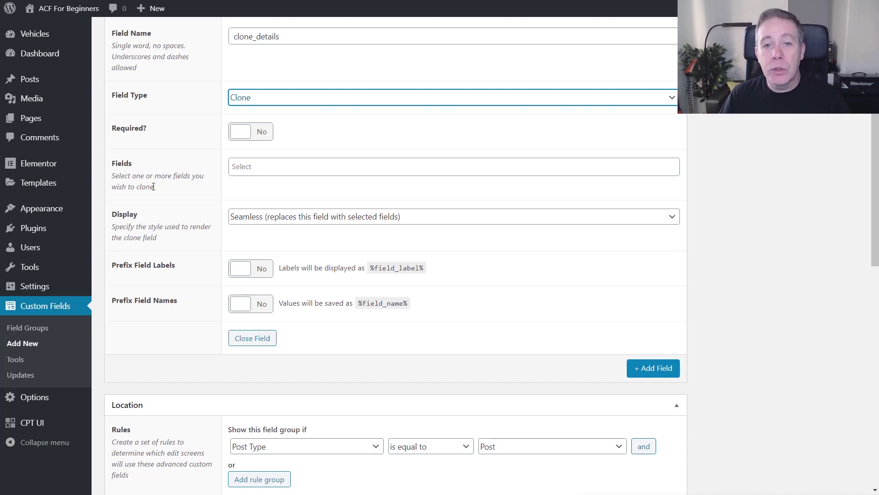
click(304, 165)
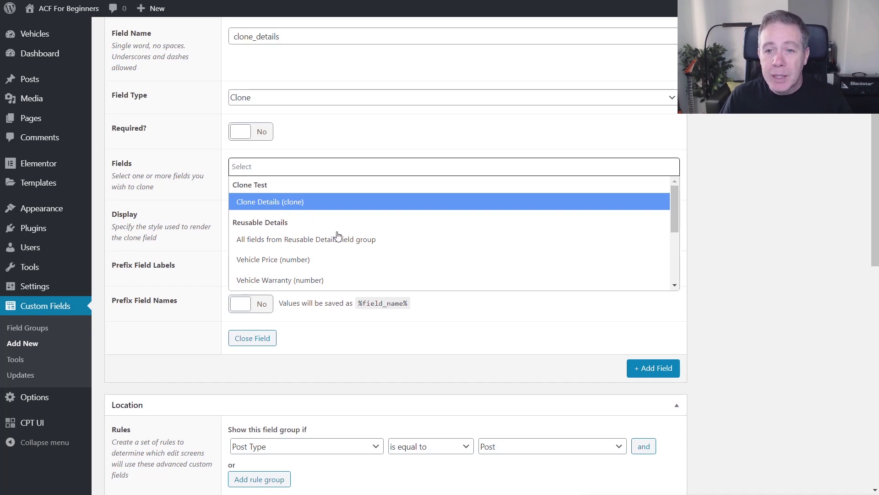
scroll(339, 236, down, 1)
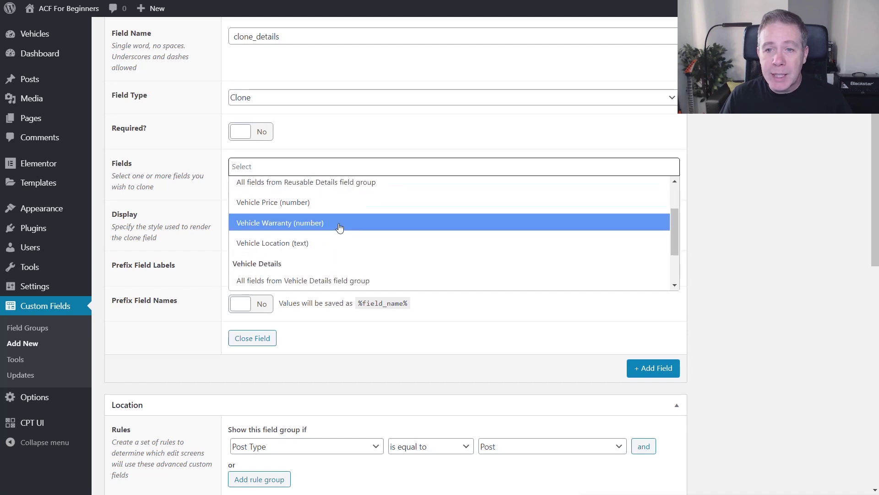
scroll(339, 227, down, 1)
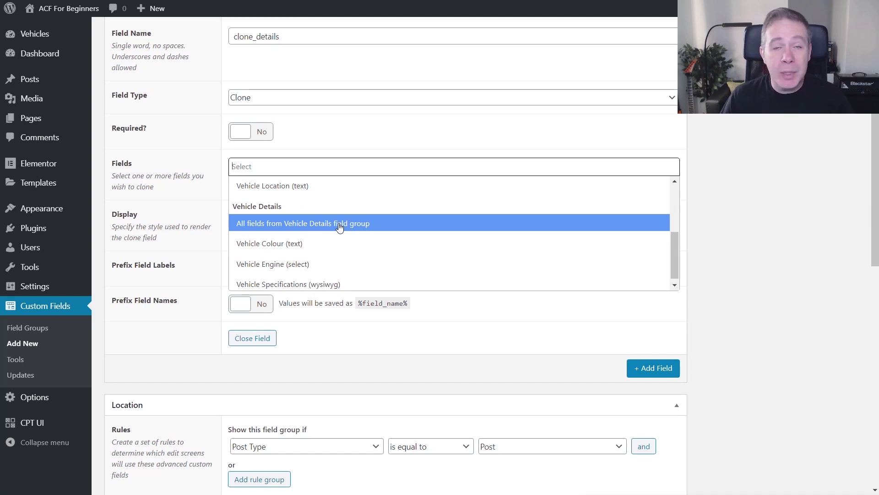
scroll(339, 228, up, 2)
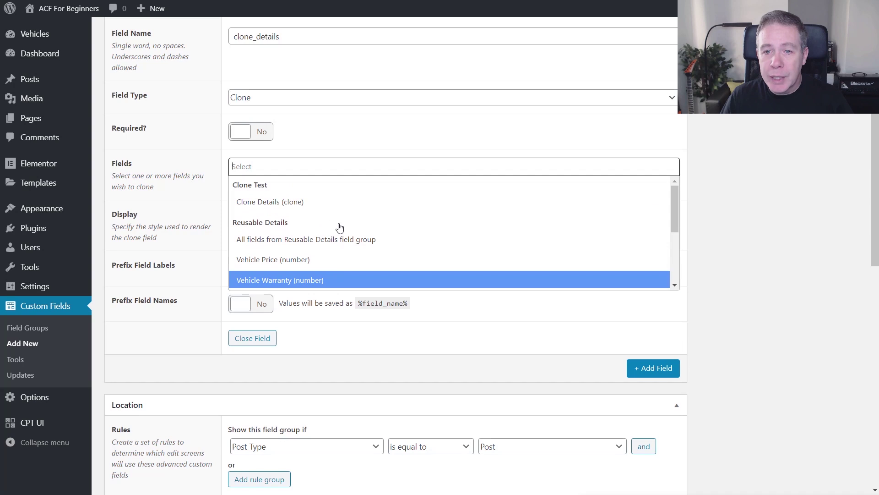
click(292, 239)
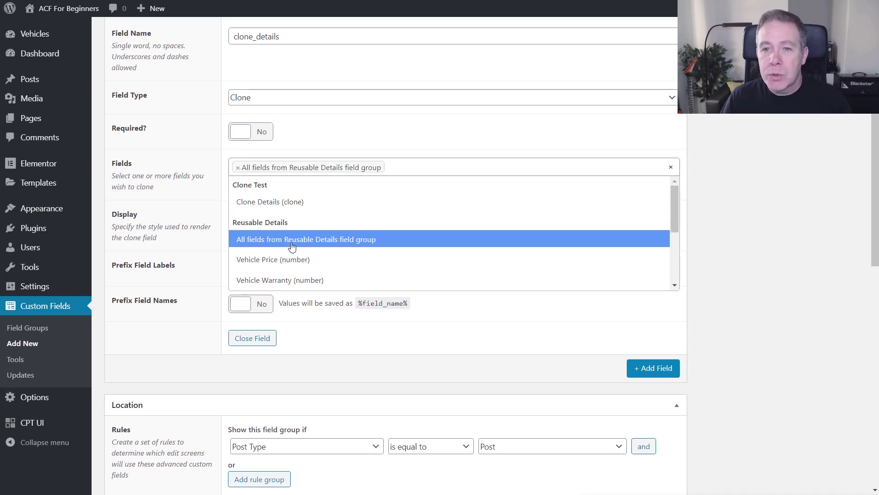
- Set the Clone Details display to Group so cloned fields show within this field
click(725, 193)
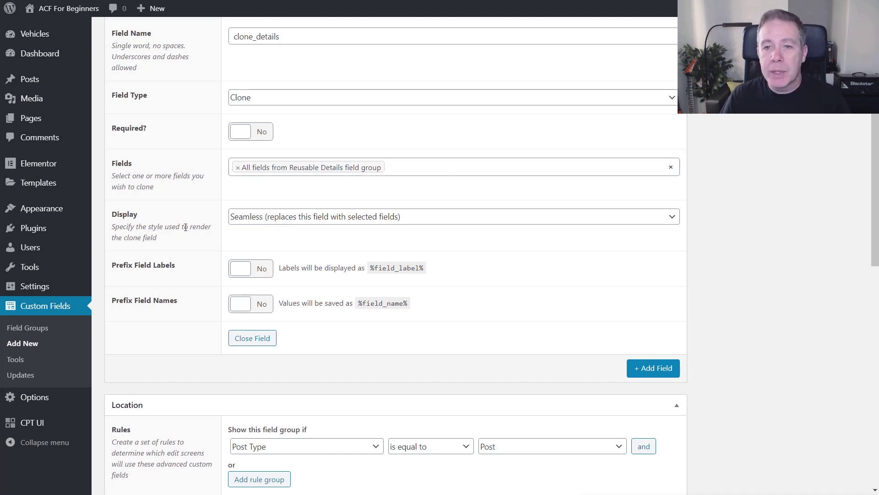
click(277, 218)
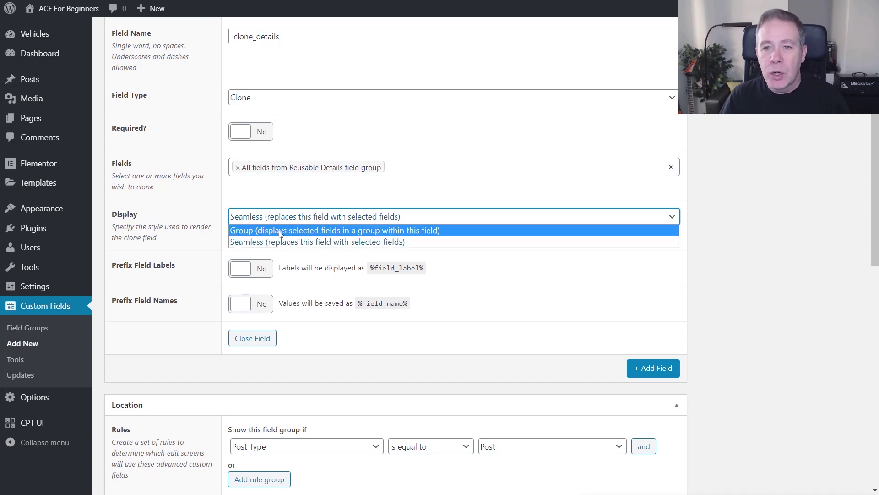
click(279, 232)
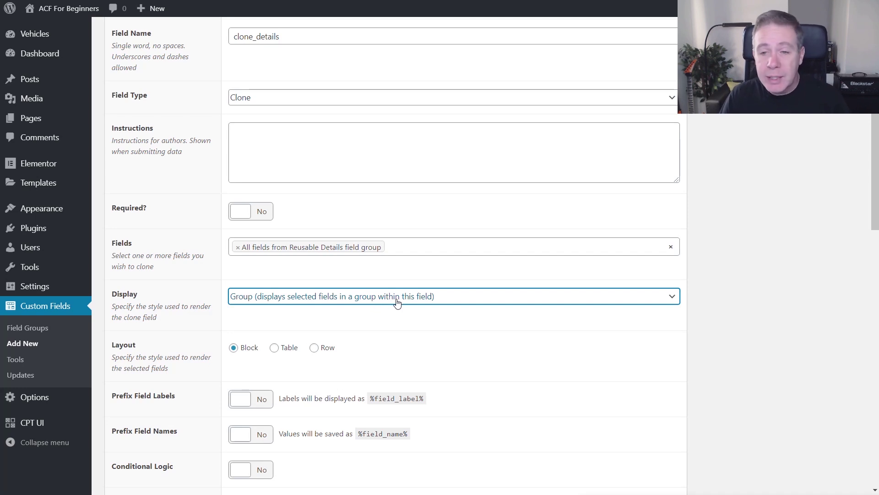
scroll(397, 303, down, 4)
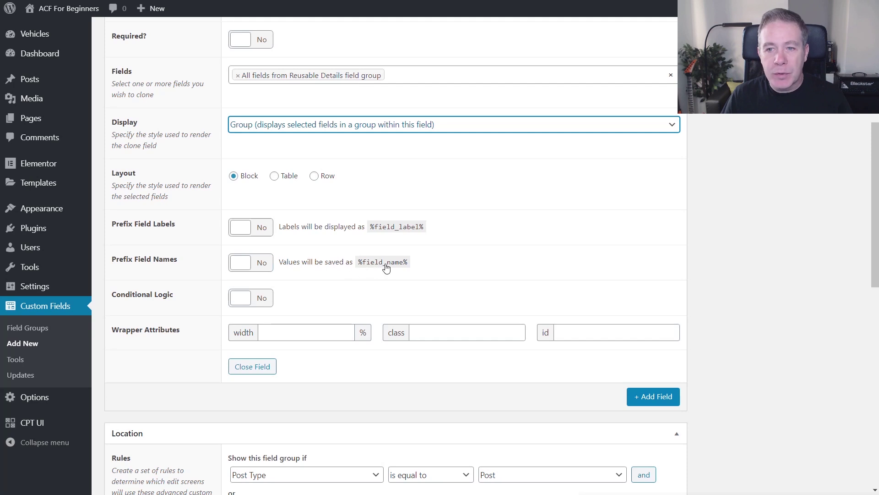
- Turn on Prefix Field Labels and Prefix Field Names for the Clone Details field
click(260, 228)
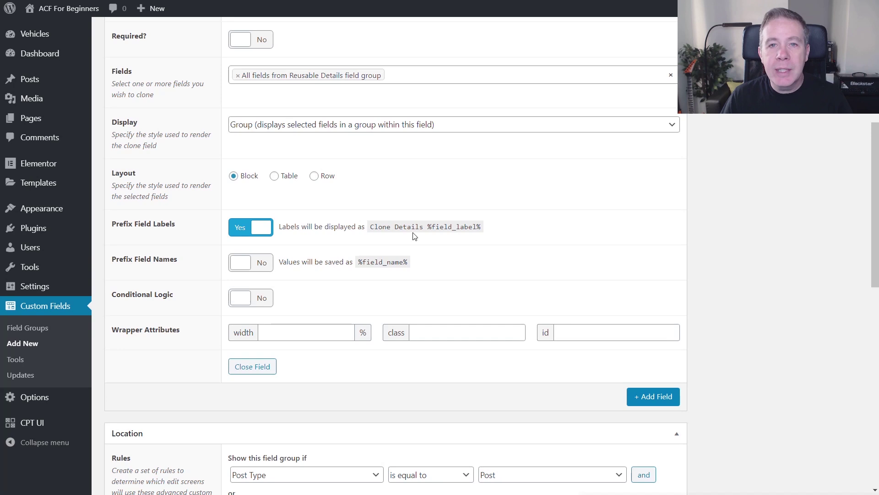
click(262, 265)
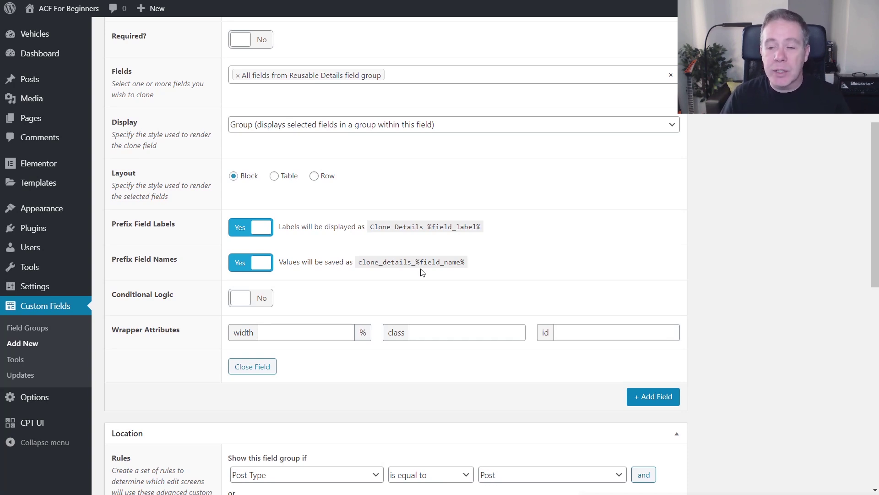
scroll(422, 272, down, 5)
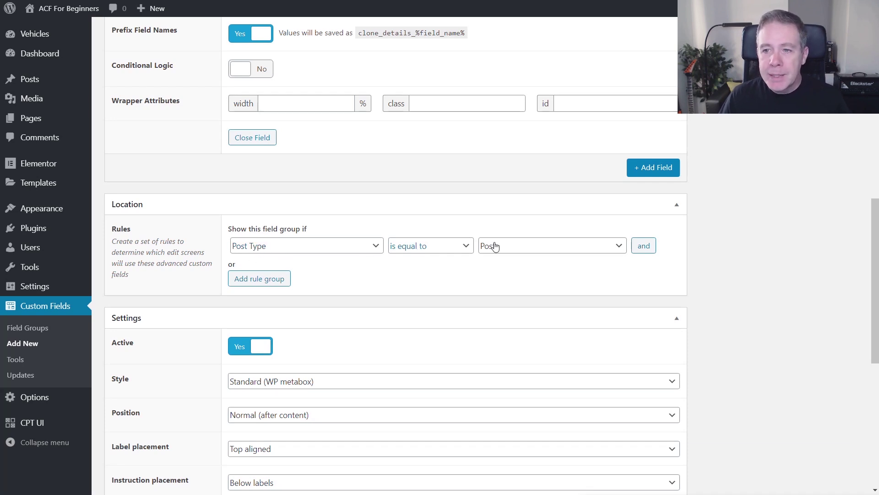
- Set the location rule to Post Category equal to Clone Test Category and publish the group
click(354, 250)
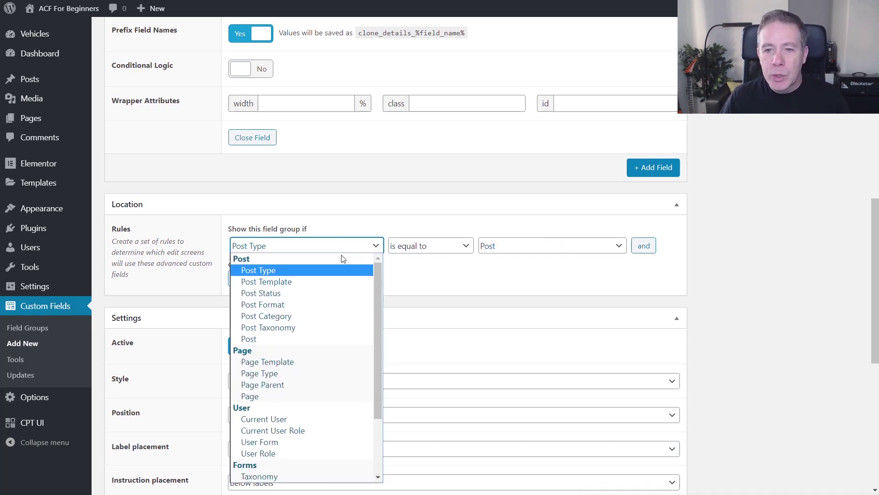
click(288, 316)
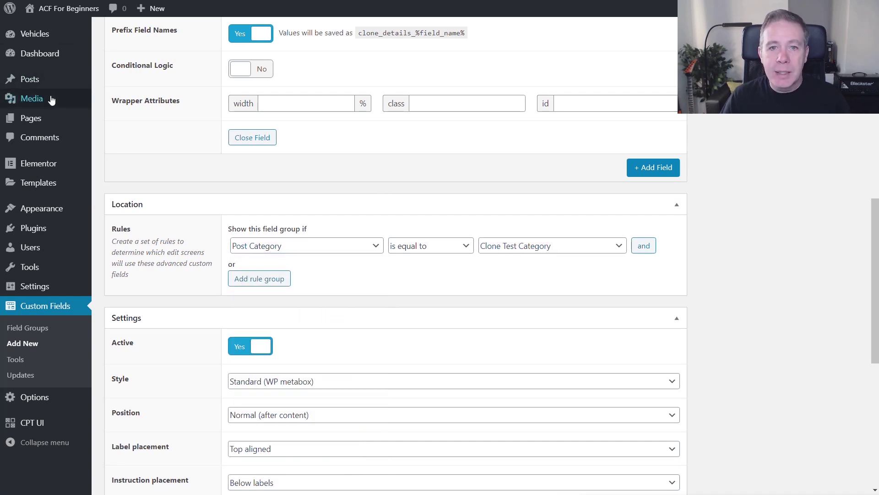
mouse_move(47, 79)
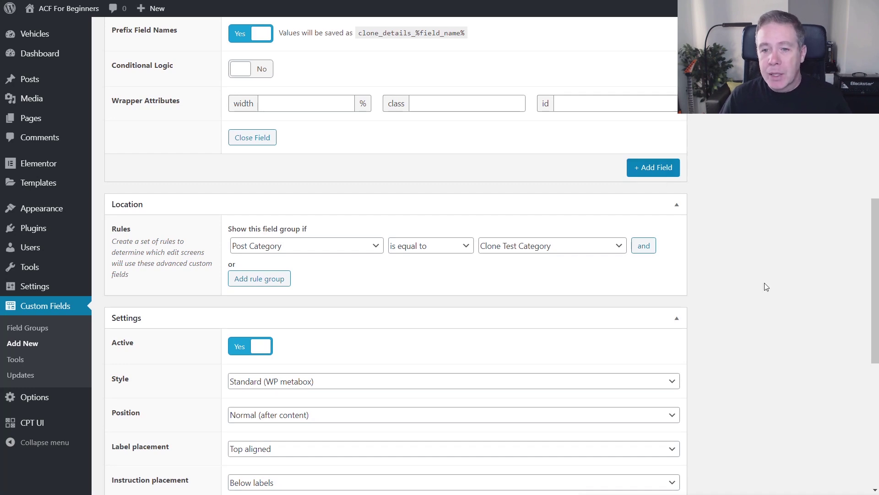
scroll(761, 284, down, 8)
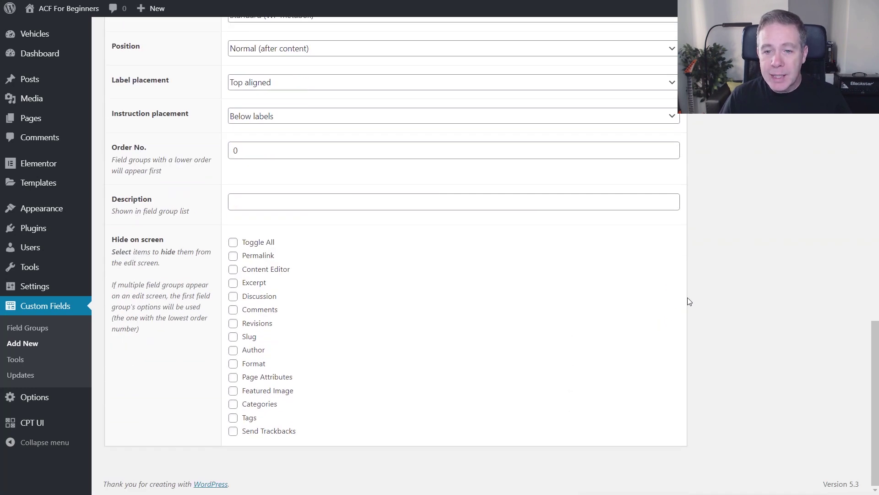
scroll(746, 310, up, 15)
scroll(748, 308, up, 5)
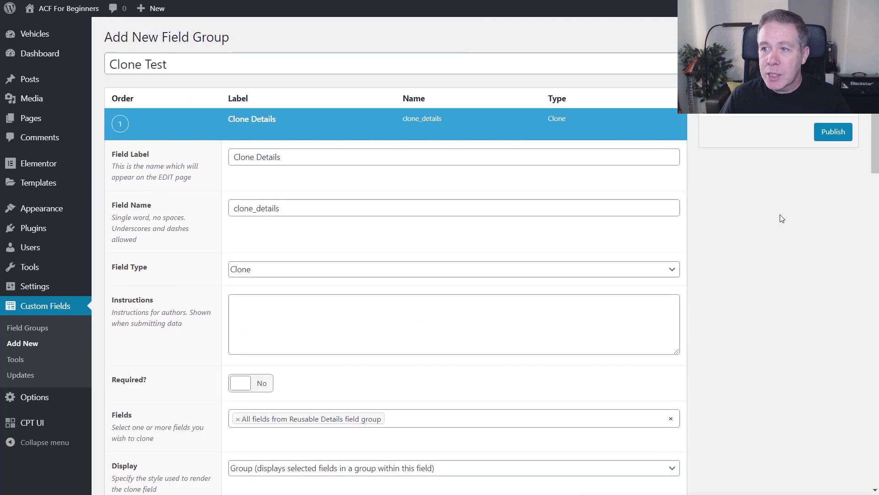
click(833, 132)
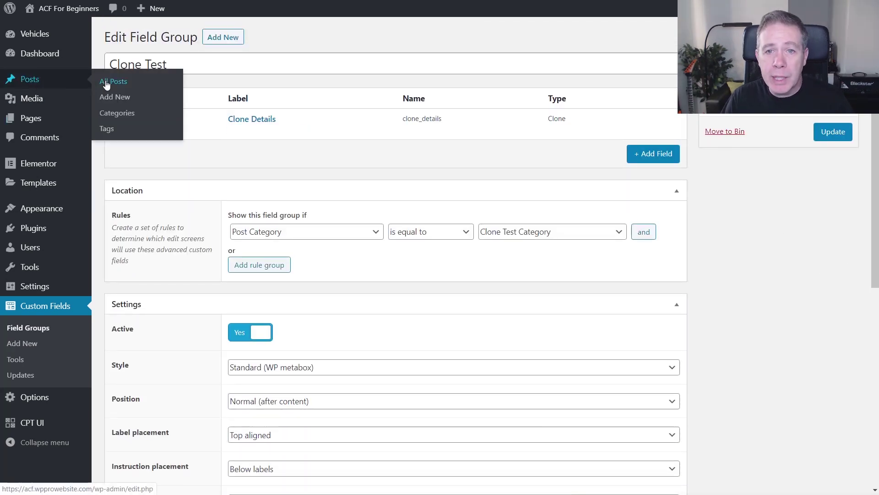
- Create a new post in Clone Test Category and view its Vehicle Price, Warranty and Location fields
click(115, 97)
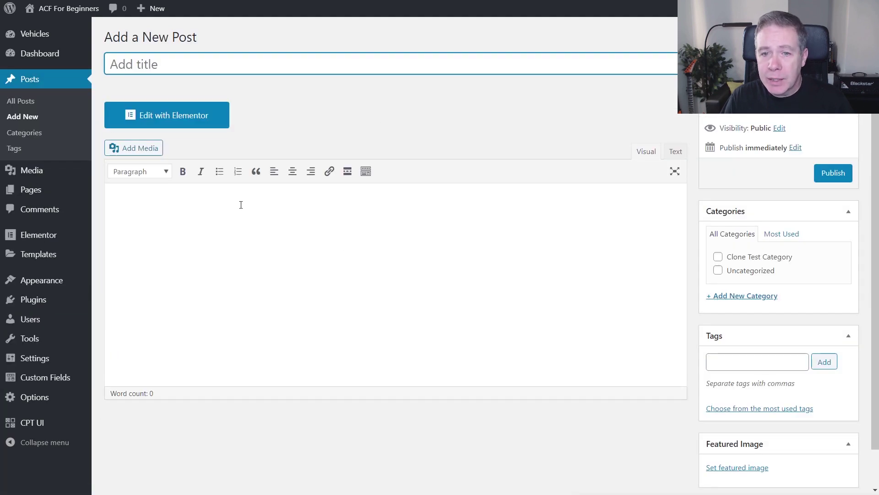
click(750, 260)
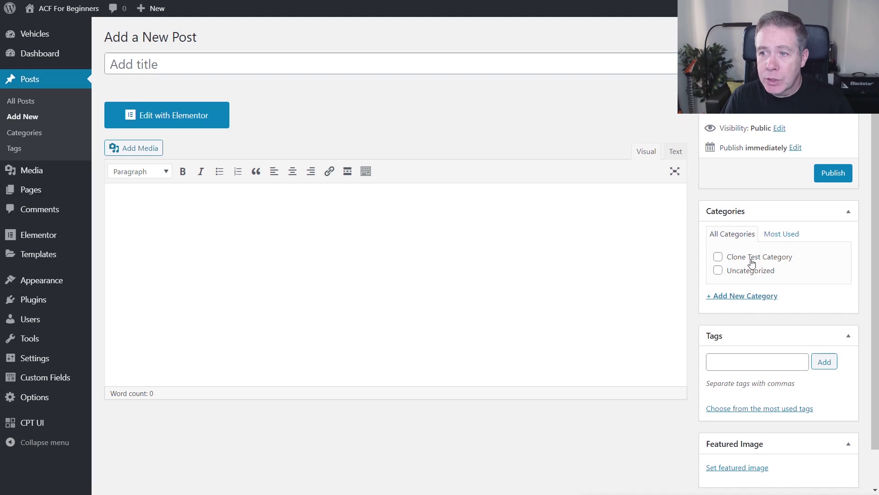
scroll(434, 389, down, 4)
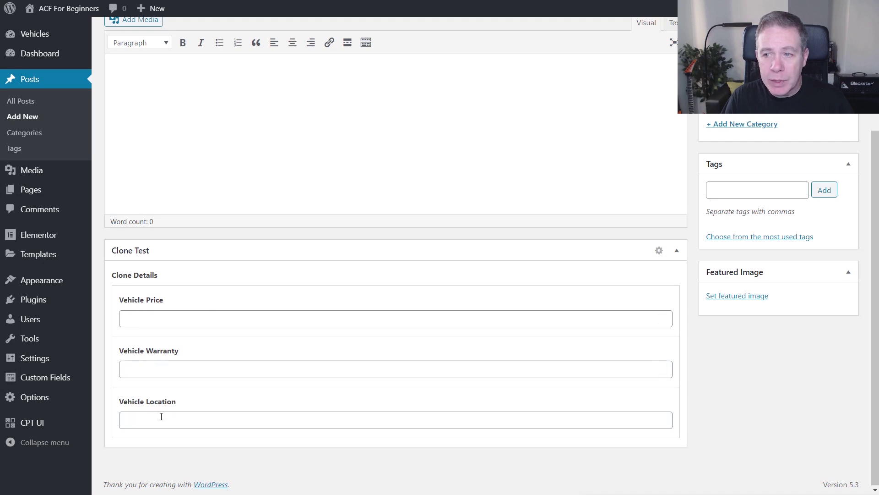
scroll(494, 385, up, 3)
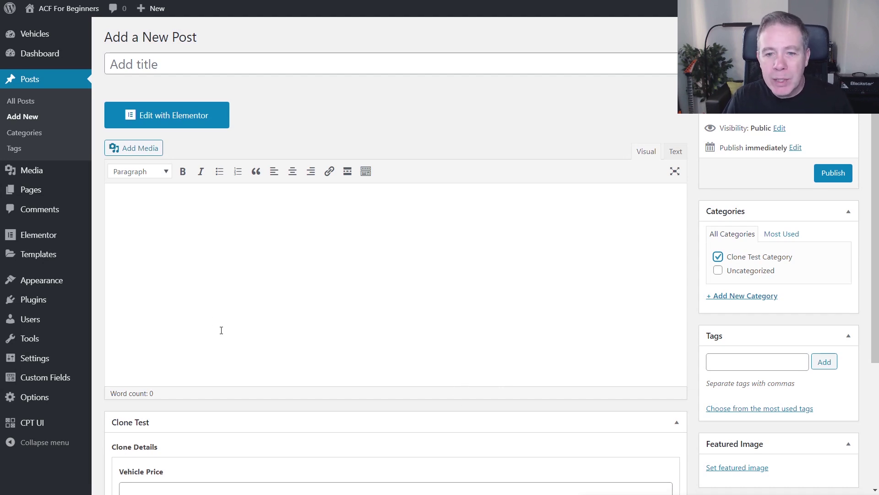
scroll(221, 330, down, 3)
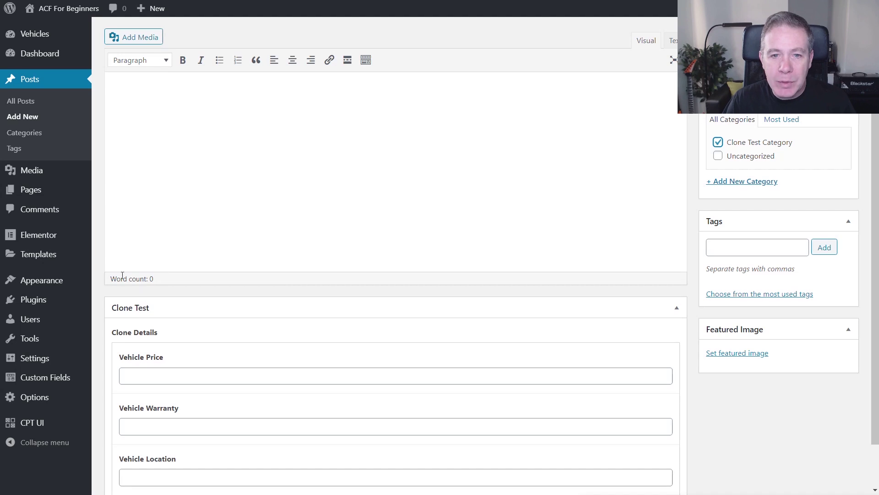
- Open the Clone Test group's Clone Details settings and remove the Reusable Details selection
mouse_move(49, 381)
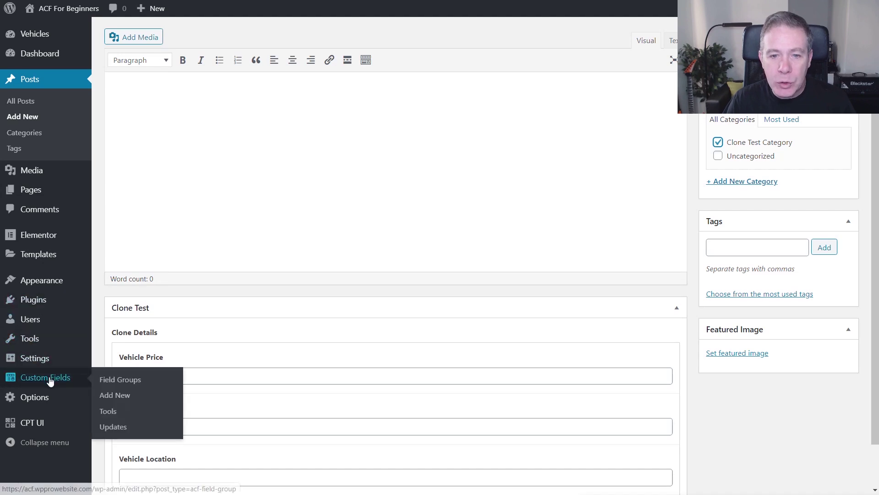
click(131, 382)
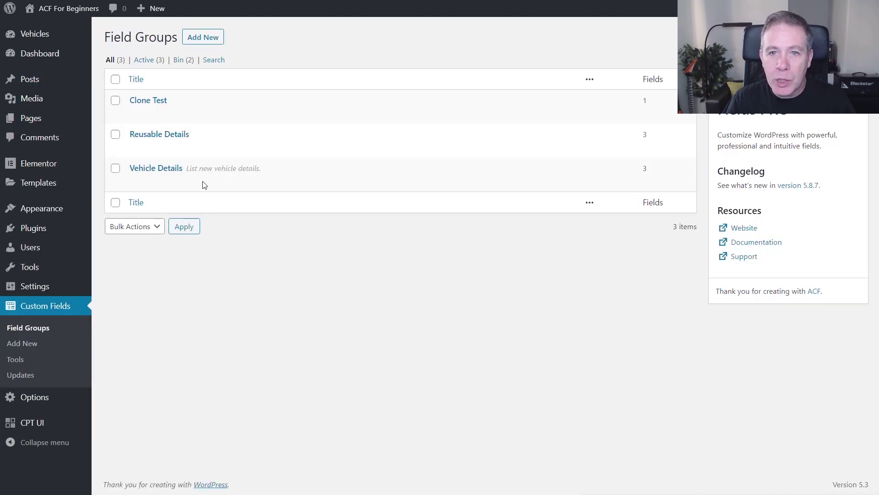
click(148, 101)
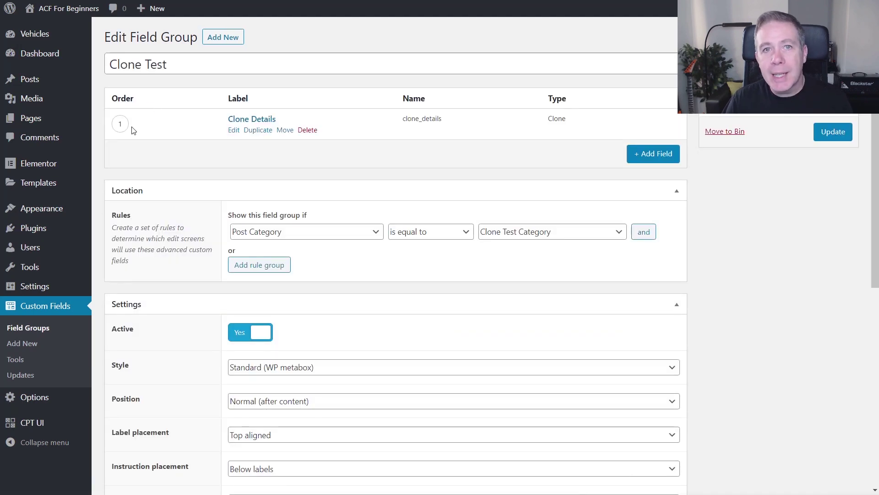
click(242, 119)
scroll(259, 317, down, 3)
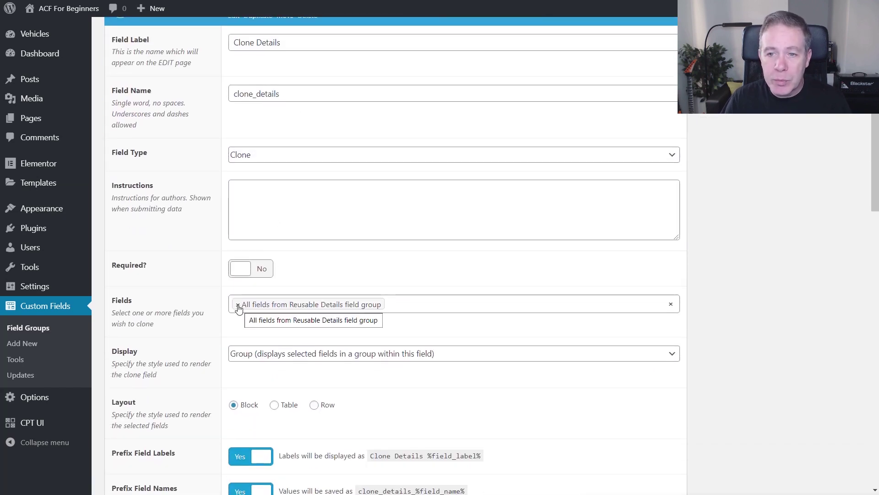
click(237, 305)
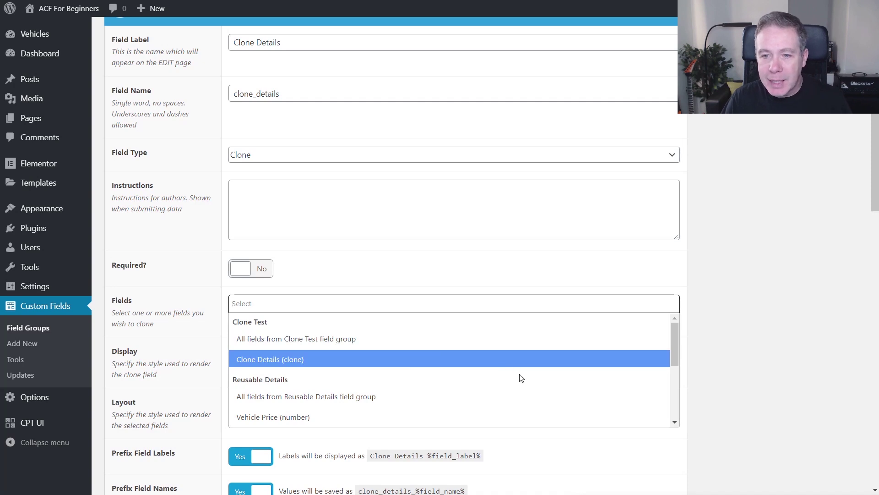
- Select Vehicle Price, Vehicle Colour and Vehicle Engine as the cloned fields
scroll(428, 397, down, 2)
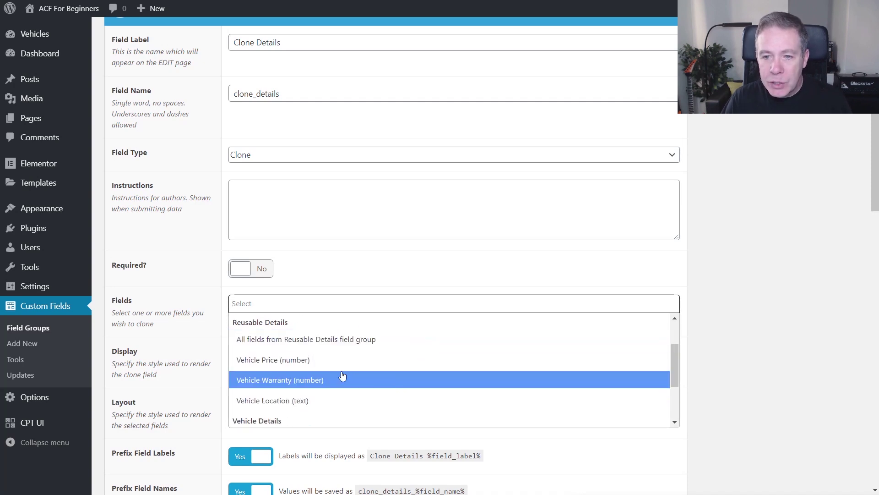
click(296, 362)
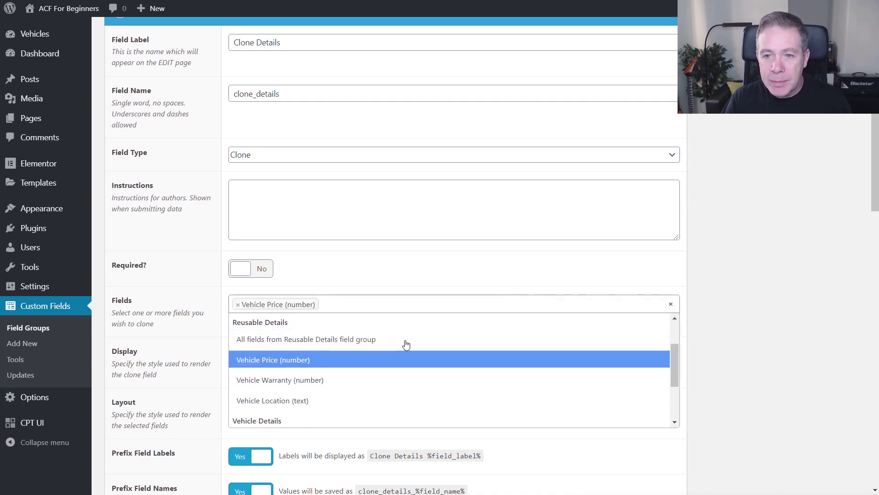
scroll(433, 379, down, 2)
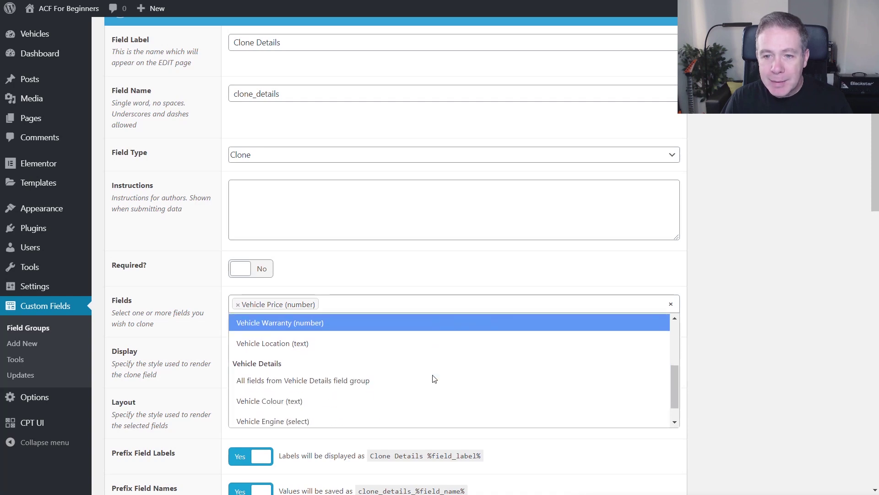
click(323, 403)
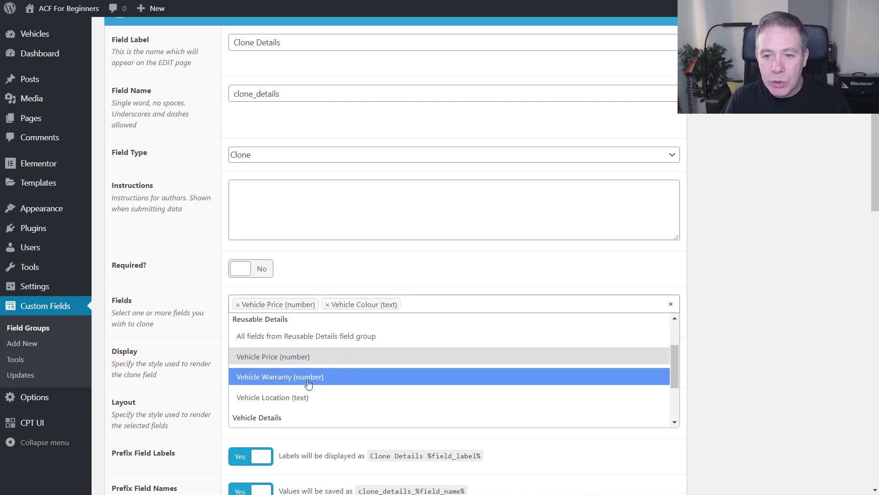
scroll(458, 397, down, 3)
scroll(344, 397, down, 1)
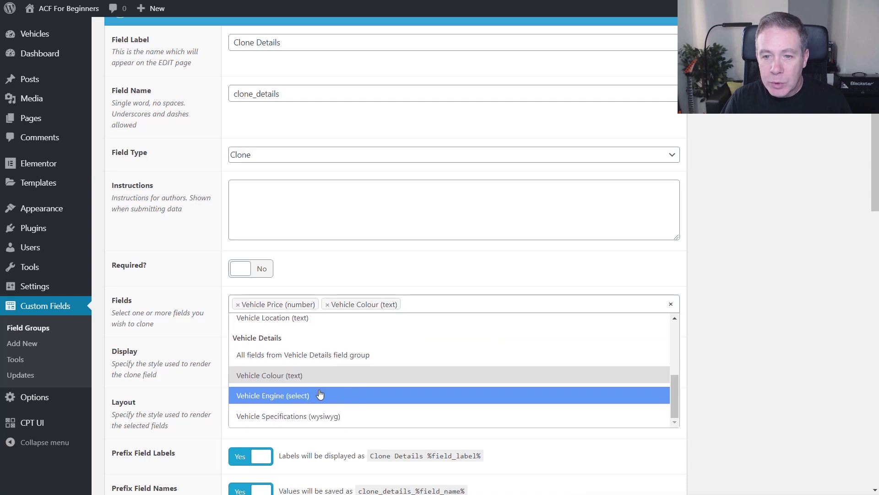
click(320, 397)
click(729, 316)
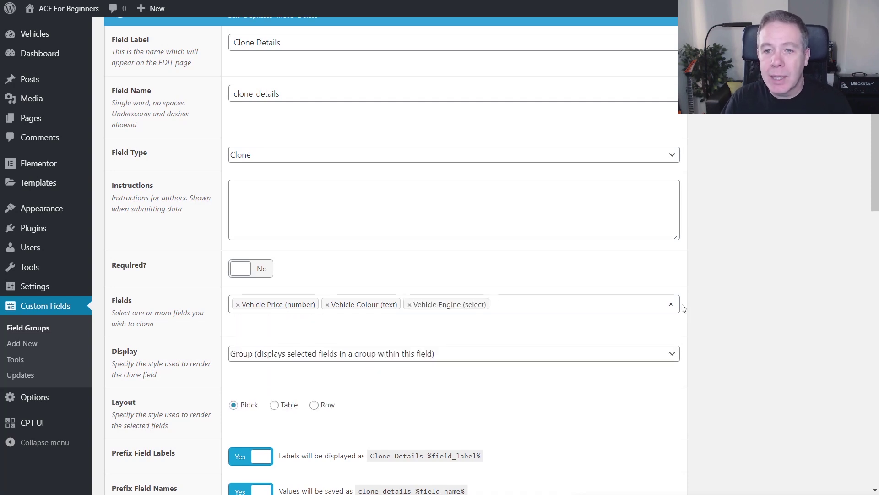
- Update the Clone Test group and go to the All Posts list
scroll(681, 304, up, 3)
click(834, 134)
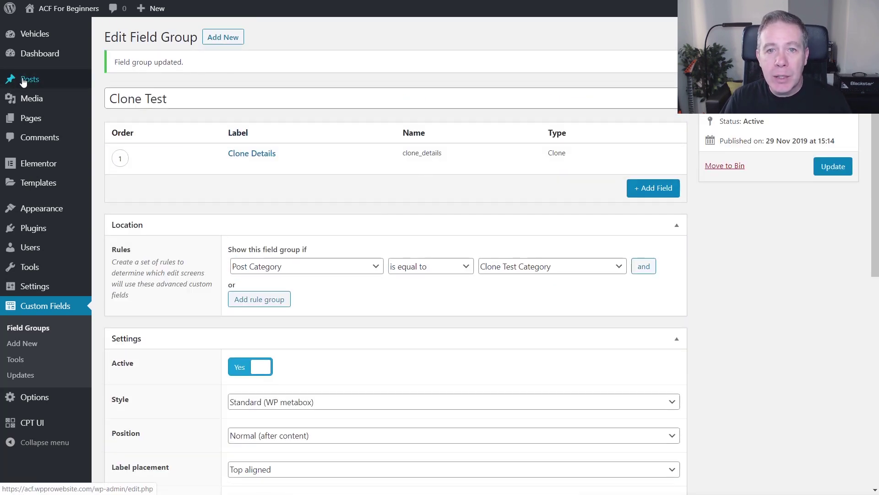
mouse_move(30, 79)
click(114, 81)
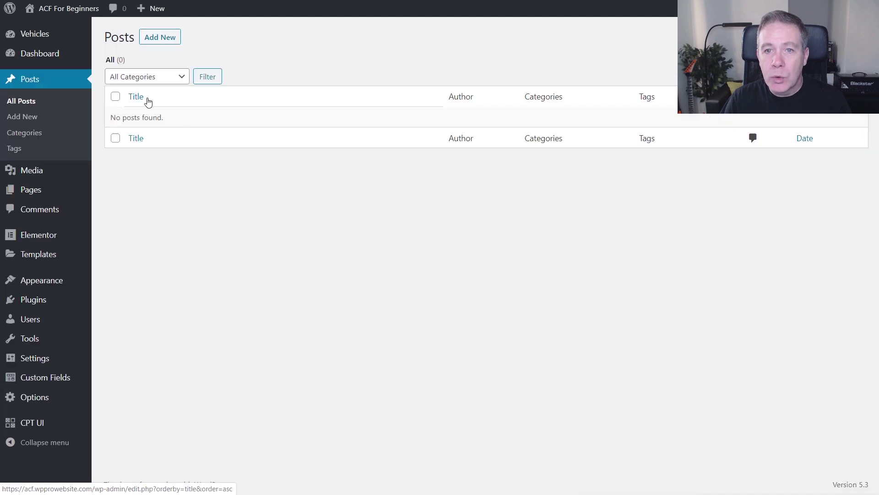
- Start a new Clone Test Category post and check its Clone Test box begins with Vehicle Price
click(169, 39)
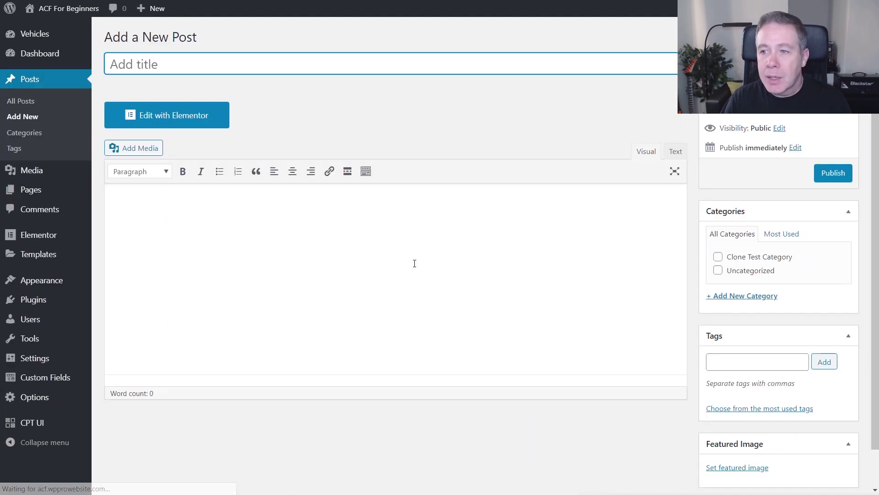
click(761, 259)
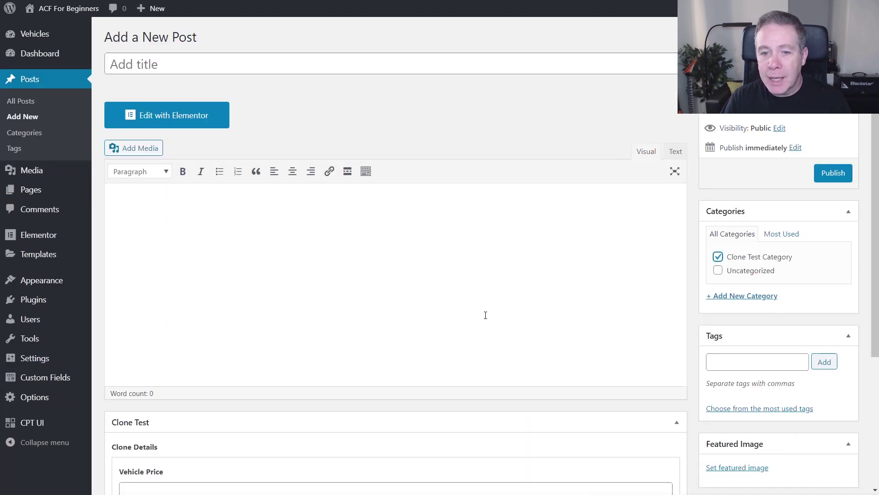
scroll(484, 315, down, 3)
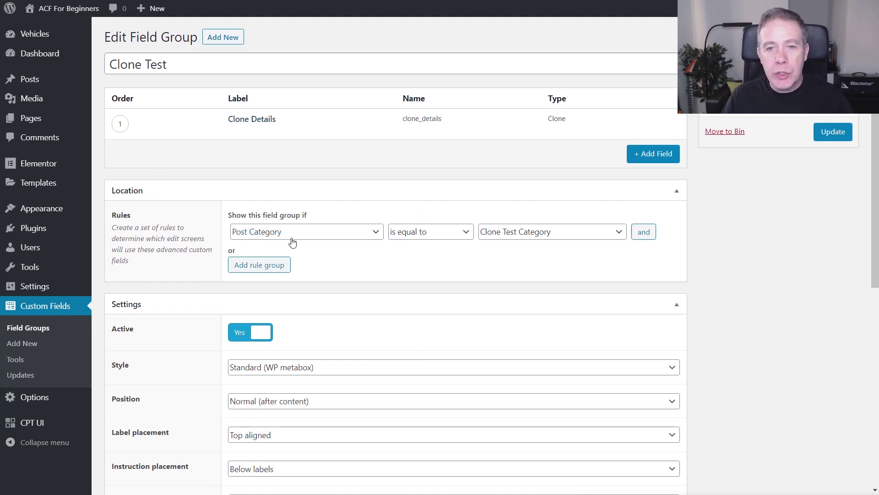
- Remove Vehicle Colour and Vehicle Engine from Clone Details' cloned fields
click(251, 120)
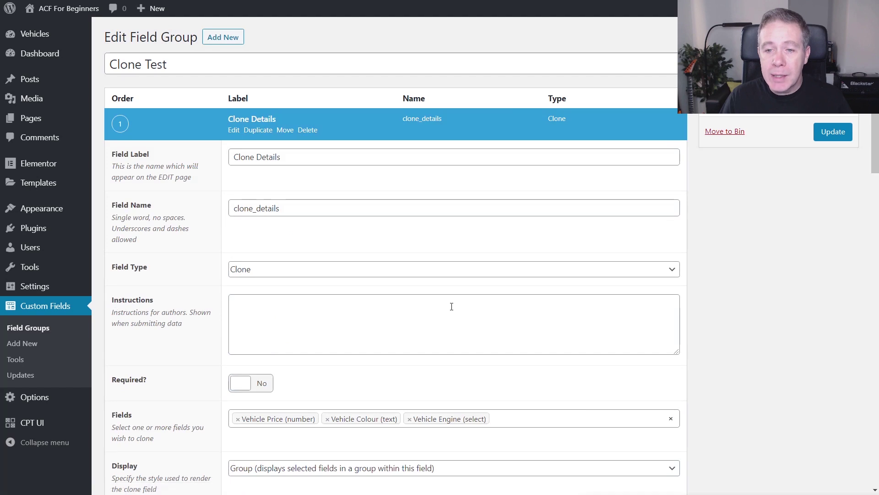
scroll(452, 306, down, 4)
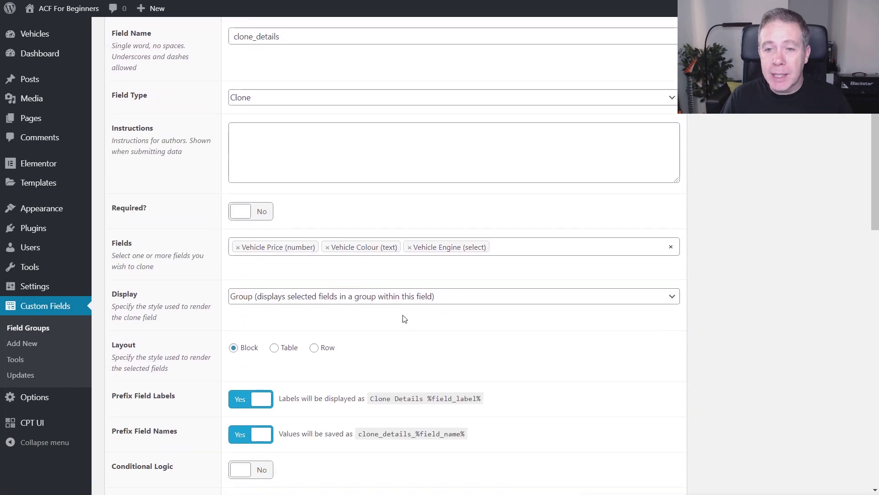
click(326, 250)
click(328, 247)
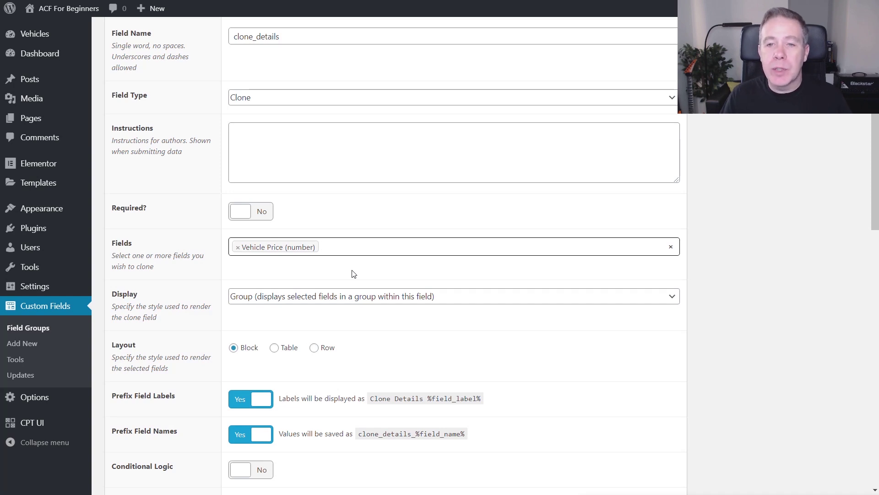
click(726, 297)
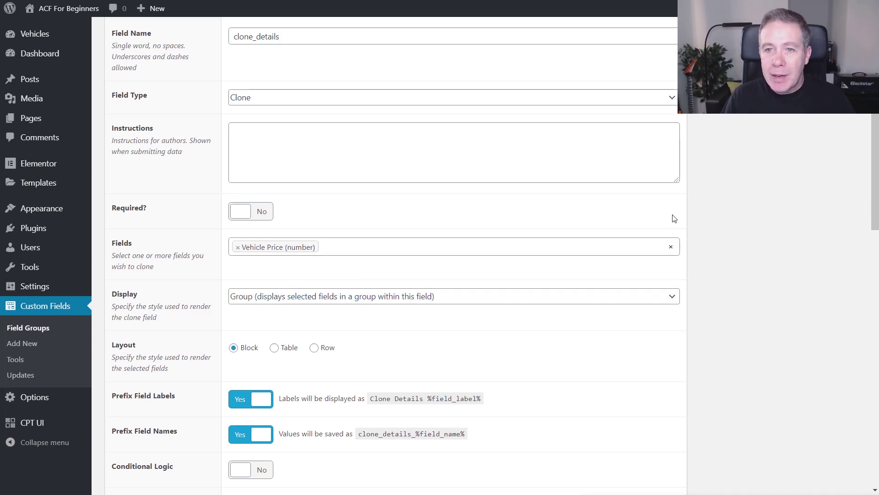
scroll(721, 262, up, 4)
scroll(720, 262, down, 12)
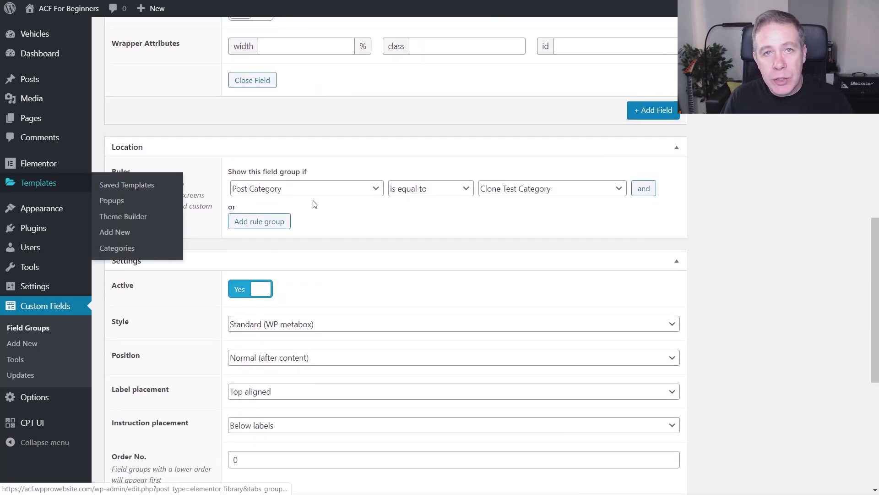
- Change the location rule to Post Type equal to Vehicle and update the group
click(327, 193)
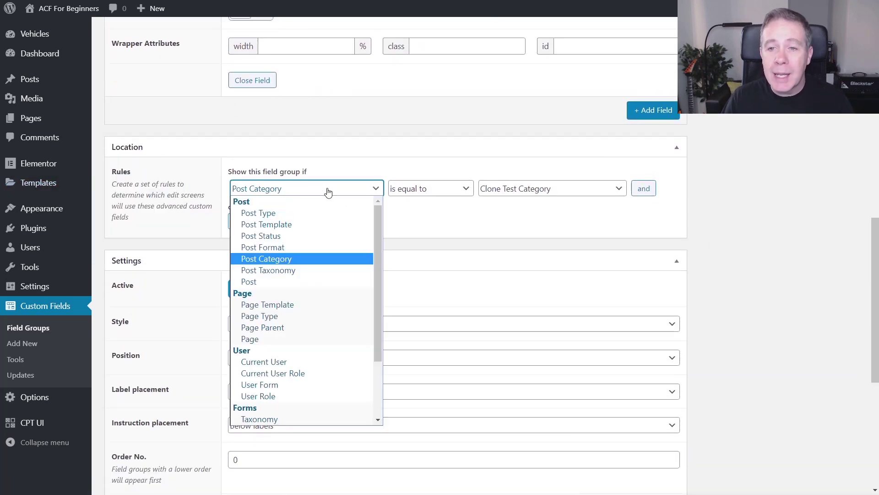
click(306, 214)
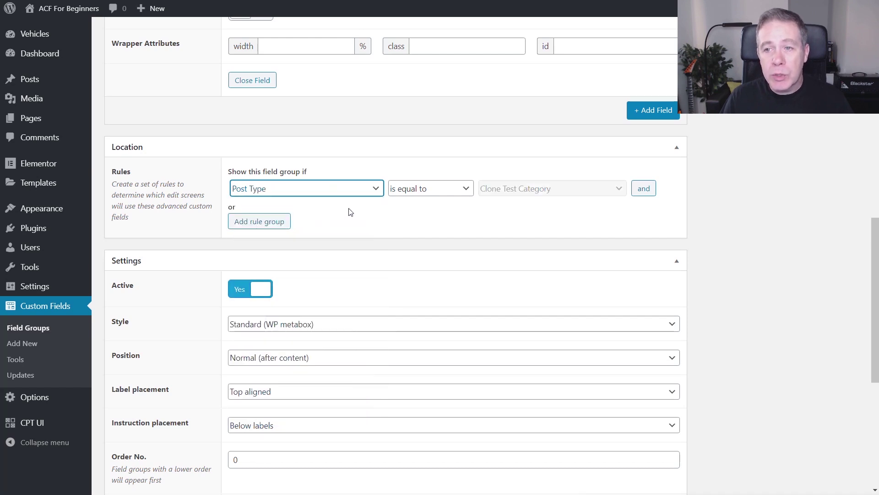
click(514, 194)
click(502, 235)
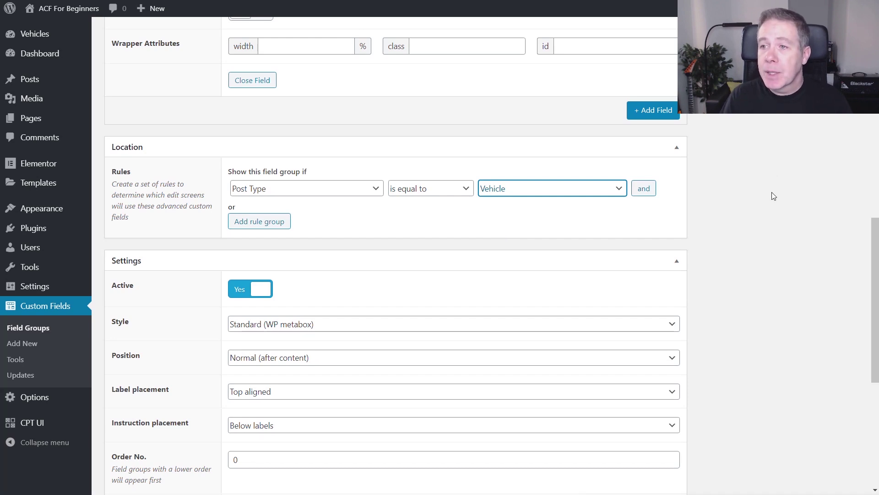
scroll(773, 195, up, 10)
scroll(773, 200, up, 2)
click(842, 147)
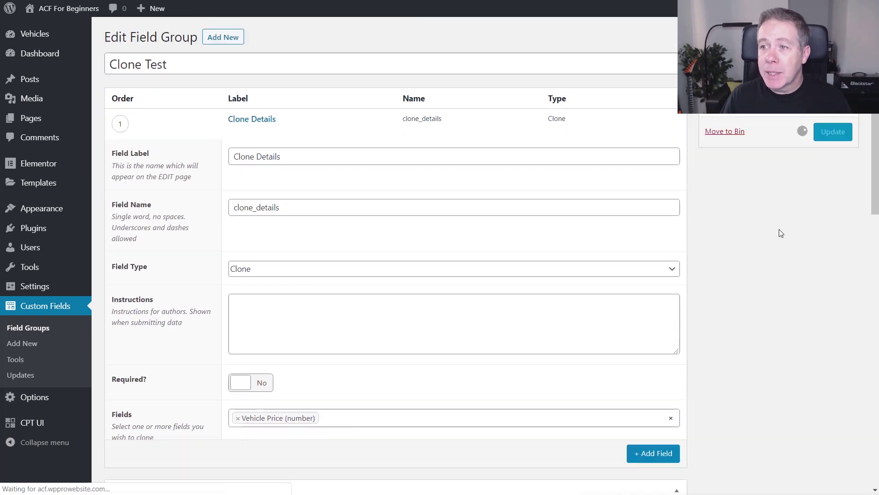
- Open TT Roadster from All Vehicles, enter a Vehicle Price of 29000, and update it
mouse_move(64, 34)
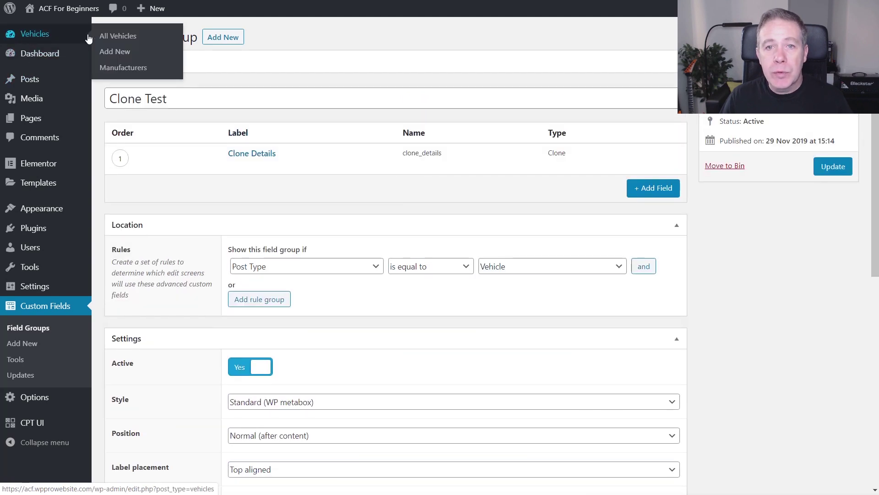
click(126, 36)
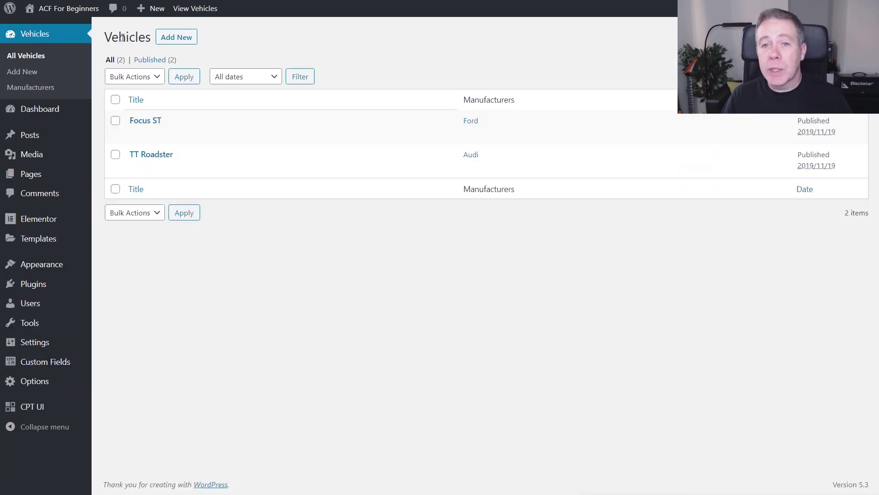
click(154, 160)
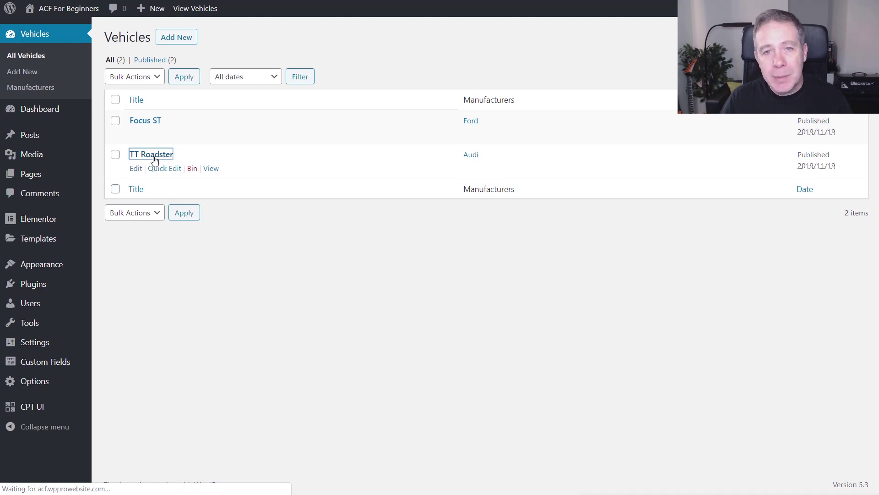
scroll(364, 286, down, 5)
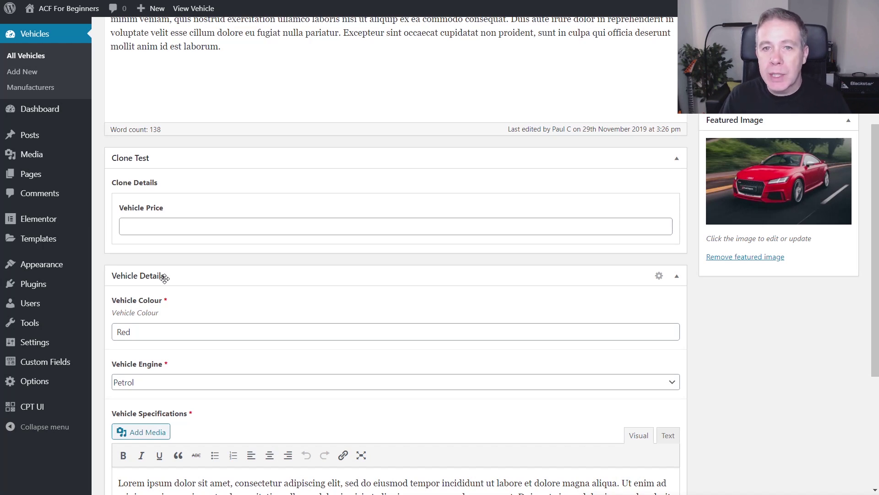
click(172, 225)
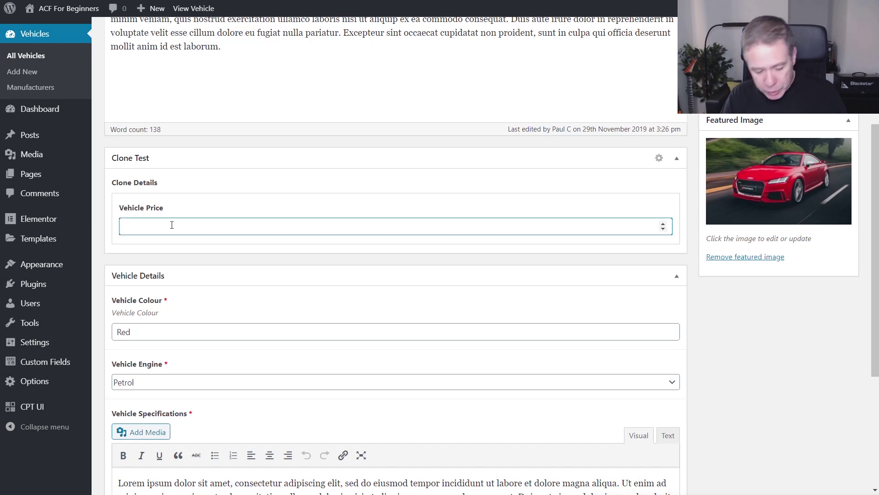
text(29000)
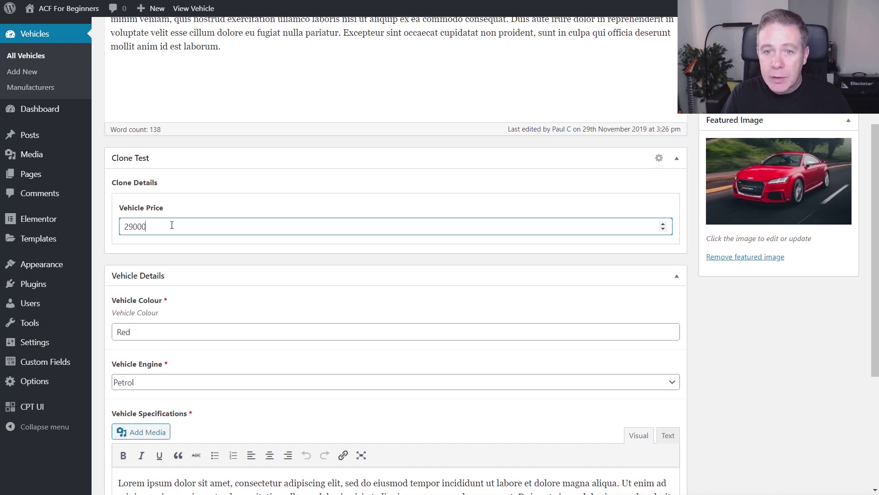
click(763, 342)
scroll(762, 343, up, 4)
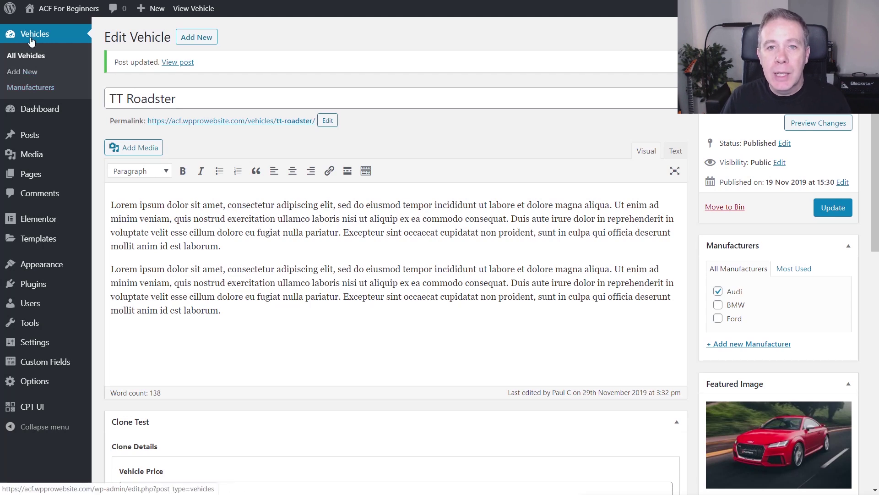
mouse_move(42, 17)
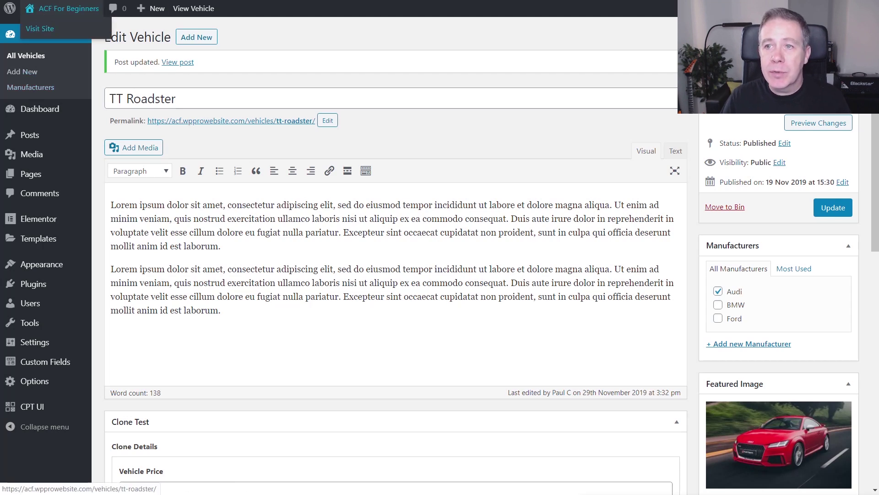
click(39, 29)
click(669, 44)
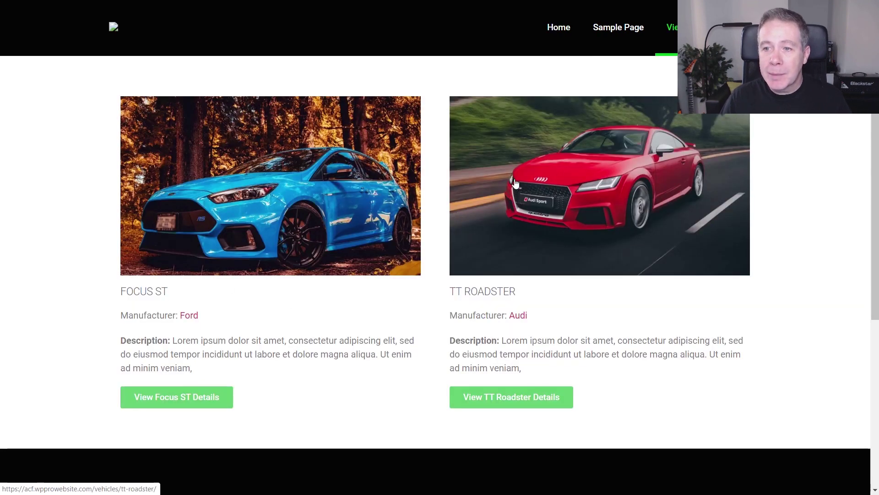
click(526, 173)
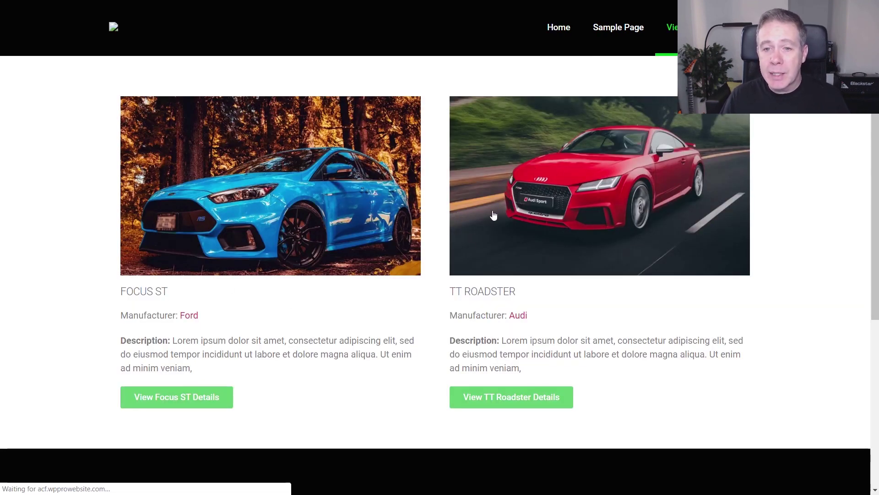
scroll(479, 243, down, 5)
scroll(401, 249, down, 3)
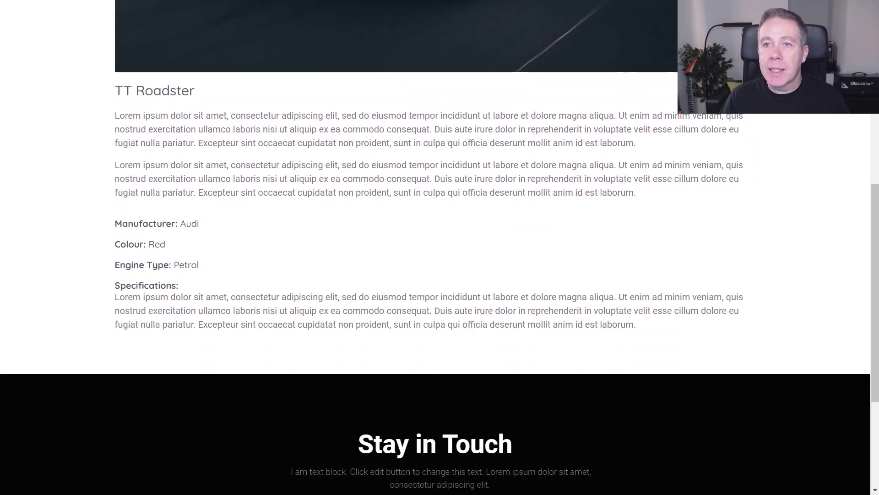
key(ctrl+shift+Tab)
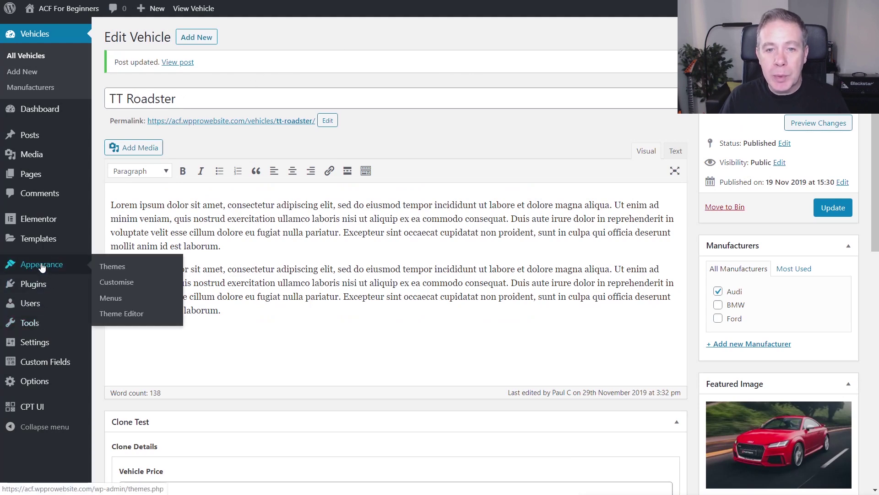
- Open the Default Single template from Theme Builder in Elementor and scroll to the vehicle details
mouse_move(43, 239)
click(129, 274)
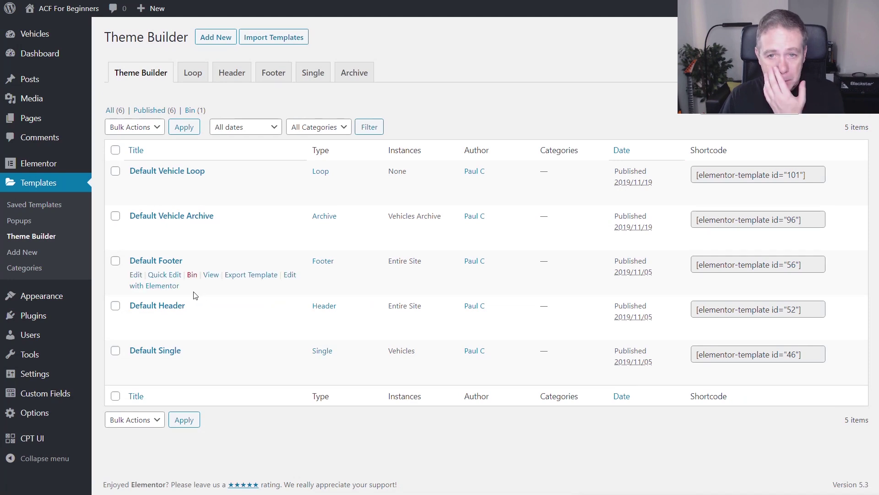
click(155, 375)
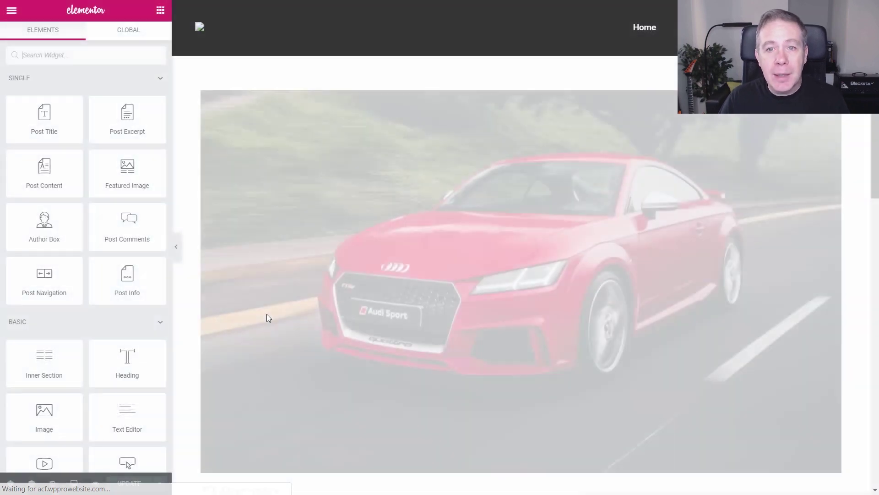
scroll(410, 294, down, 2)
scroll(409, 294, down, 5)
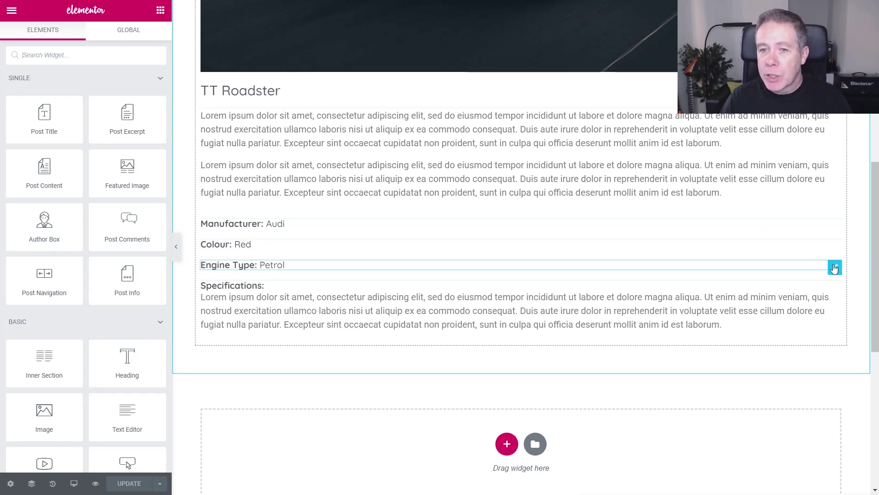
- Duplicate the Engine Type line and set the copy's dynamic Key to Vehicle Price
right_click(834, 269)
click(844, 290)
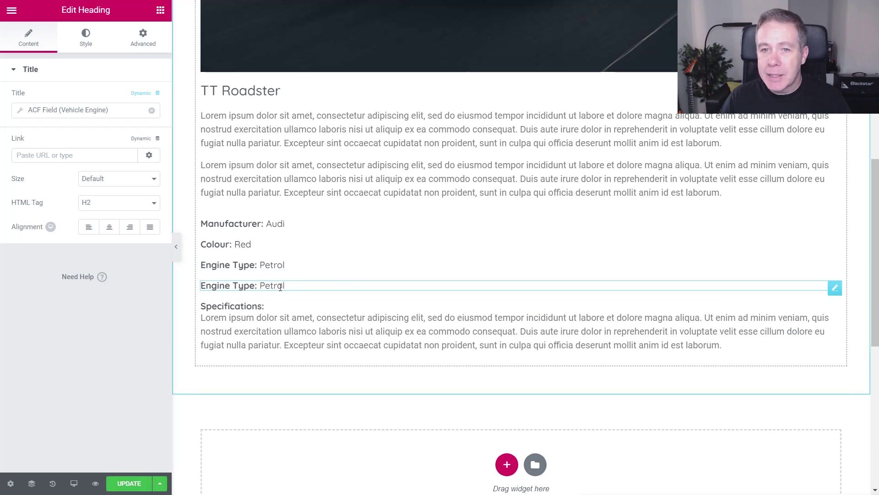
click(20, 111)
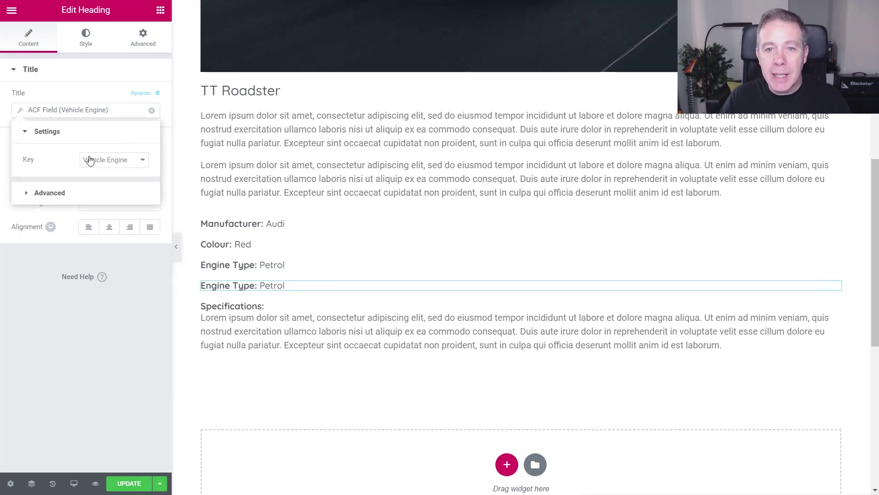
click(122, 164)
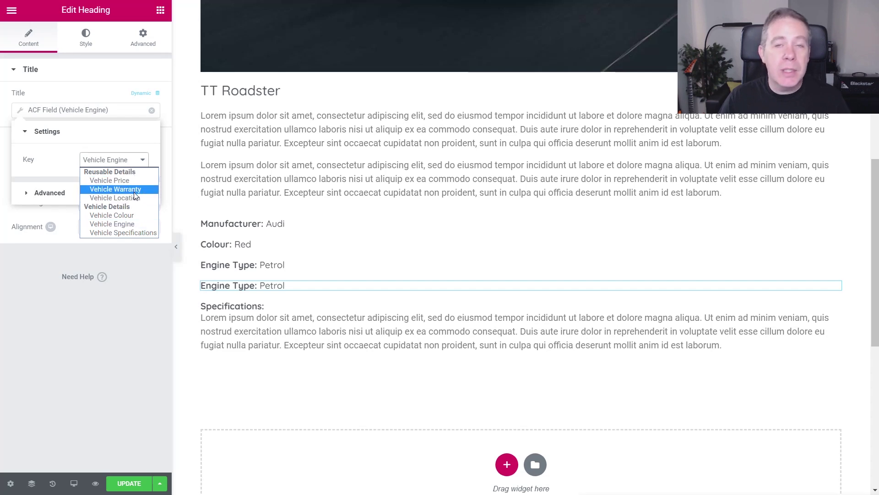
click(129, 180)
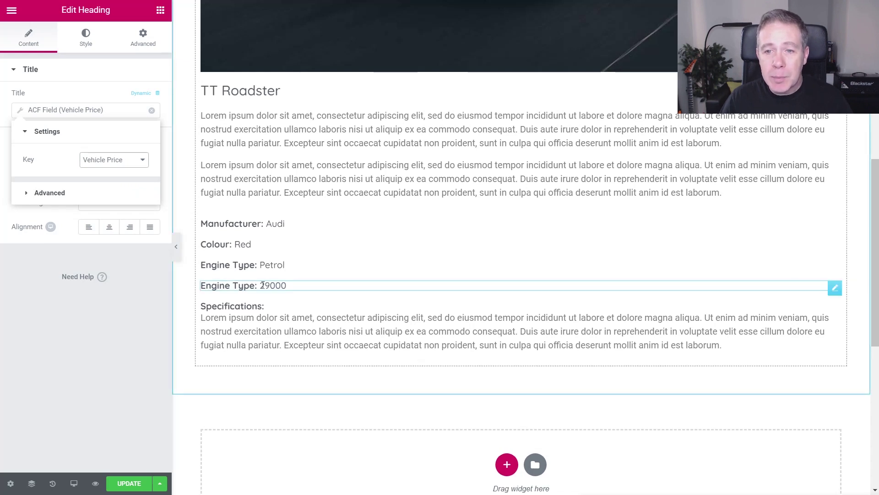
- Change the copy's Before text to 'Price: £' and update the template
click(60, 192)
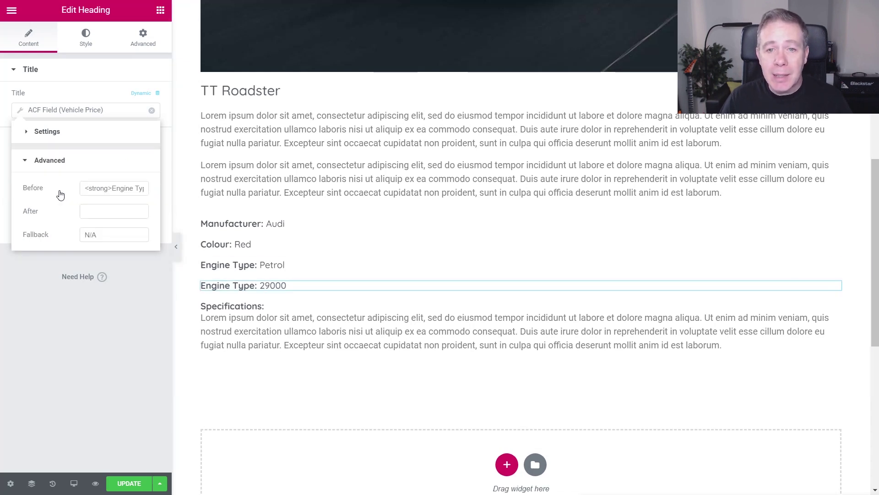
mouse_move(112, 188)
mouse_down()
mouse_move(146, 188)
mouse_move(112, 191)
mouse_up()
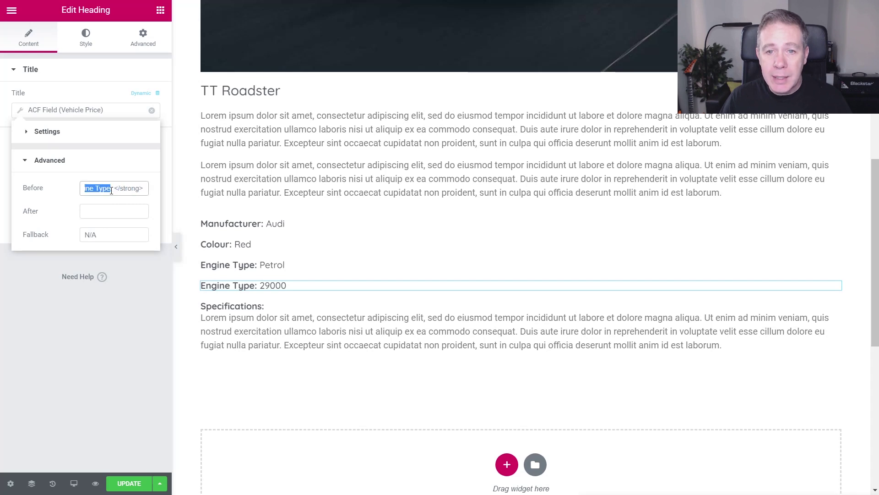
text(Price: £ </str)
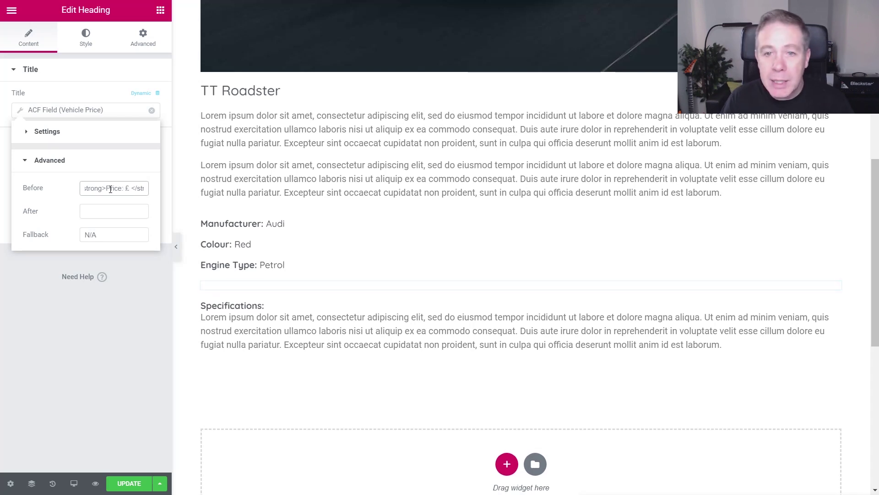
key(Right)
text(£)
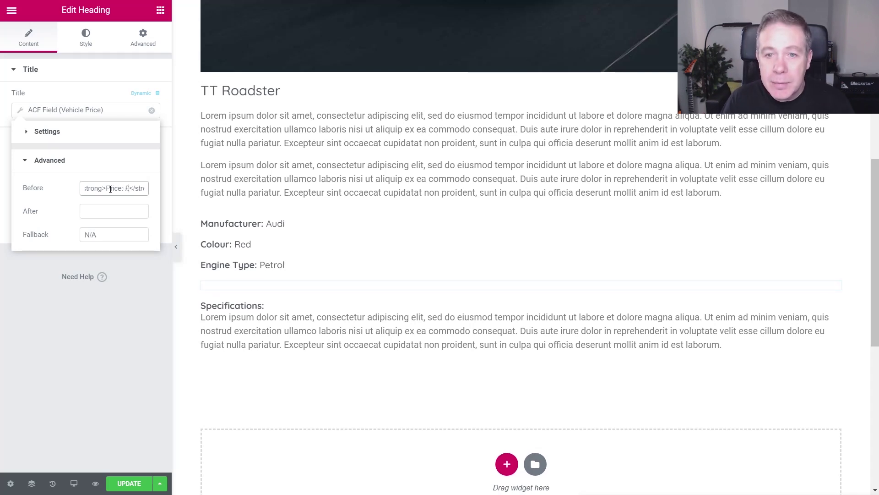
click(78, 351)
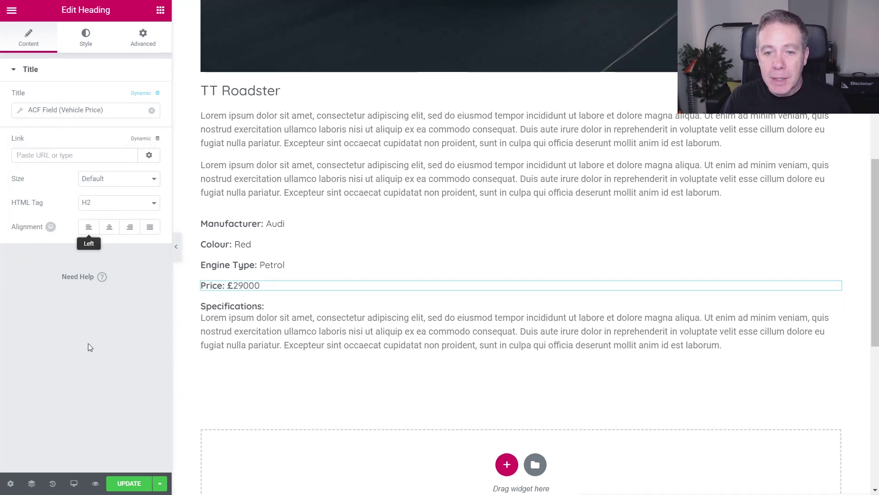
click(128, 482)
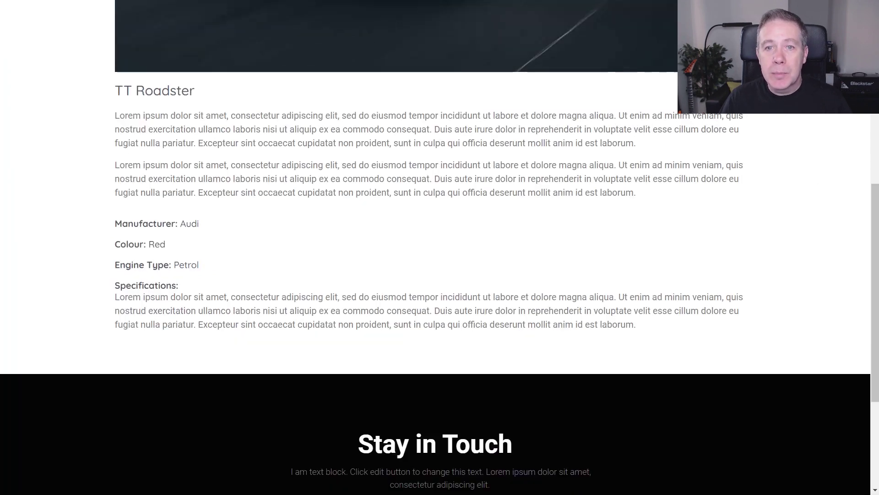
- Reload the live TT Roadster page to confirm it shows Price: £29000
key(F5)
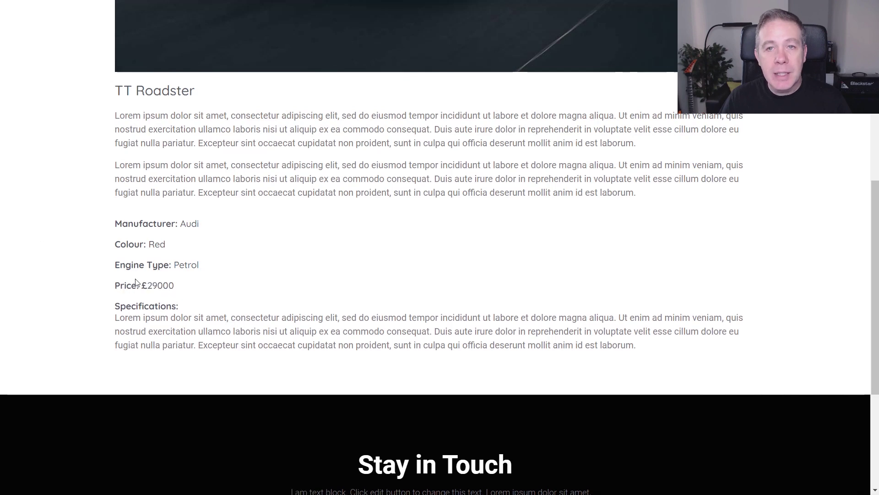